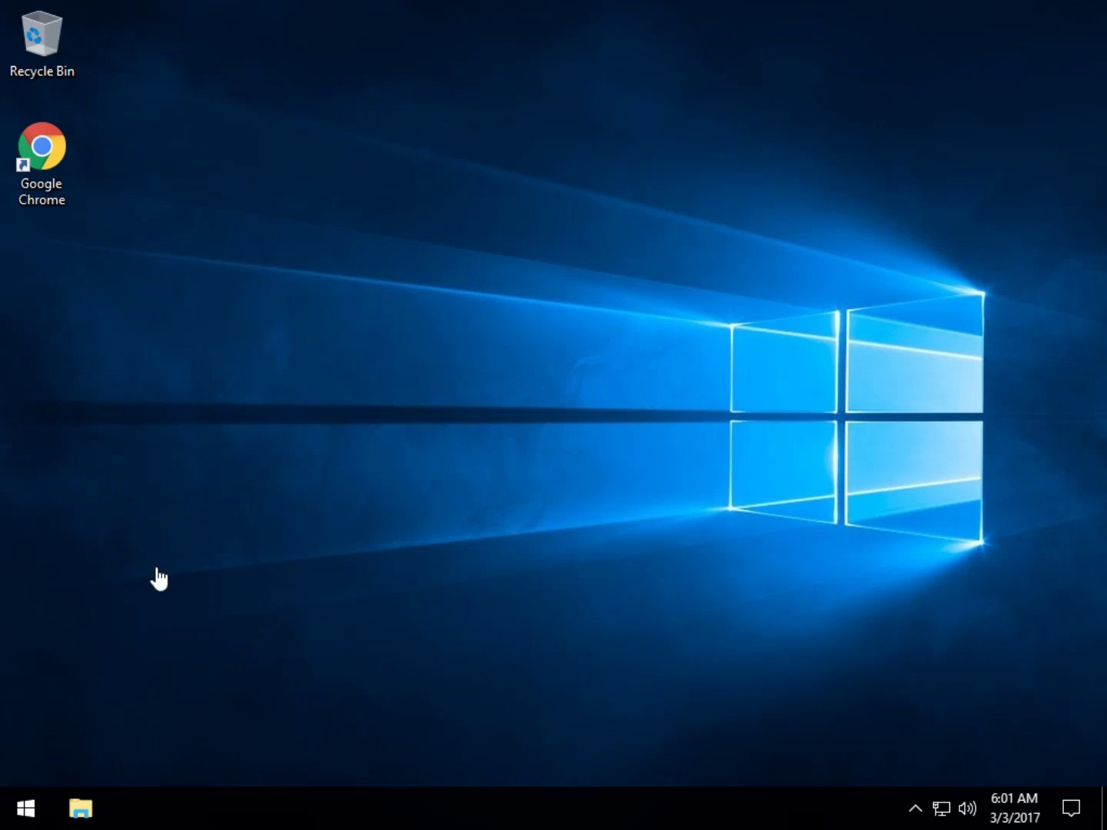
# Step: Search Windows for cleanmgr and launch Disk Cleanup
pyautogui.click(369, 539)
pyautogui.press('super+s')
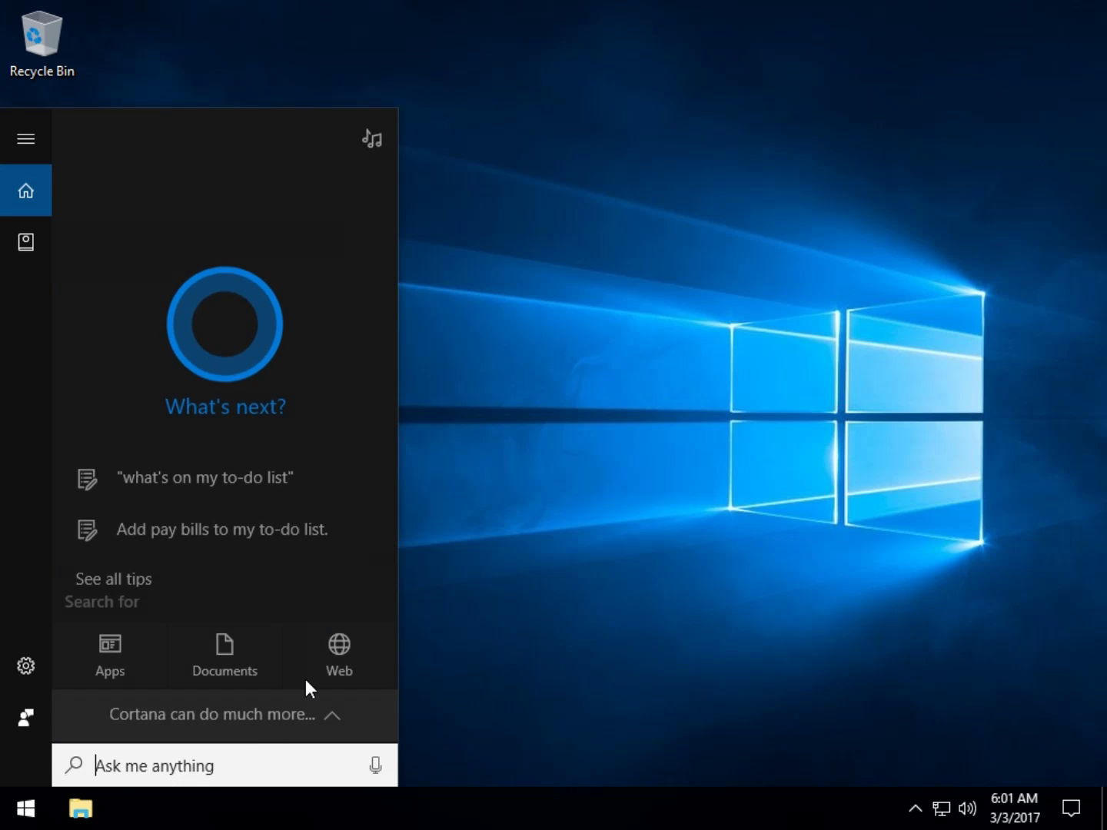
pyautogui.write('clean')
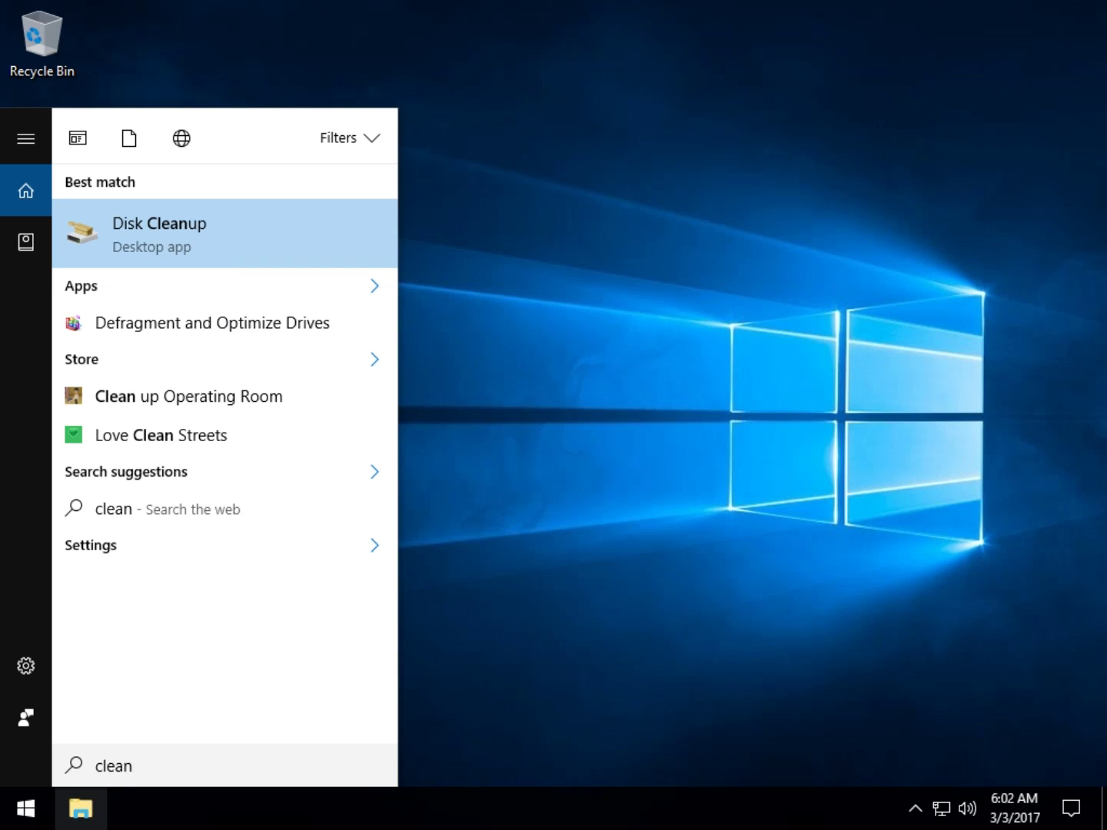
pyautogui.click(180, 777)
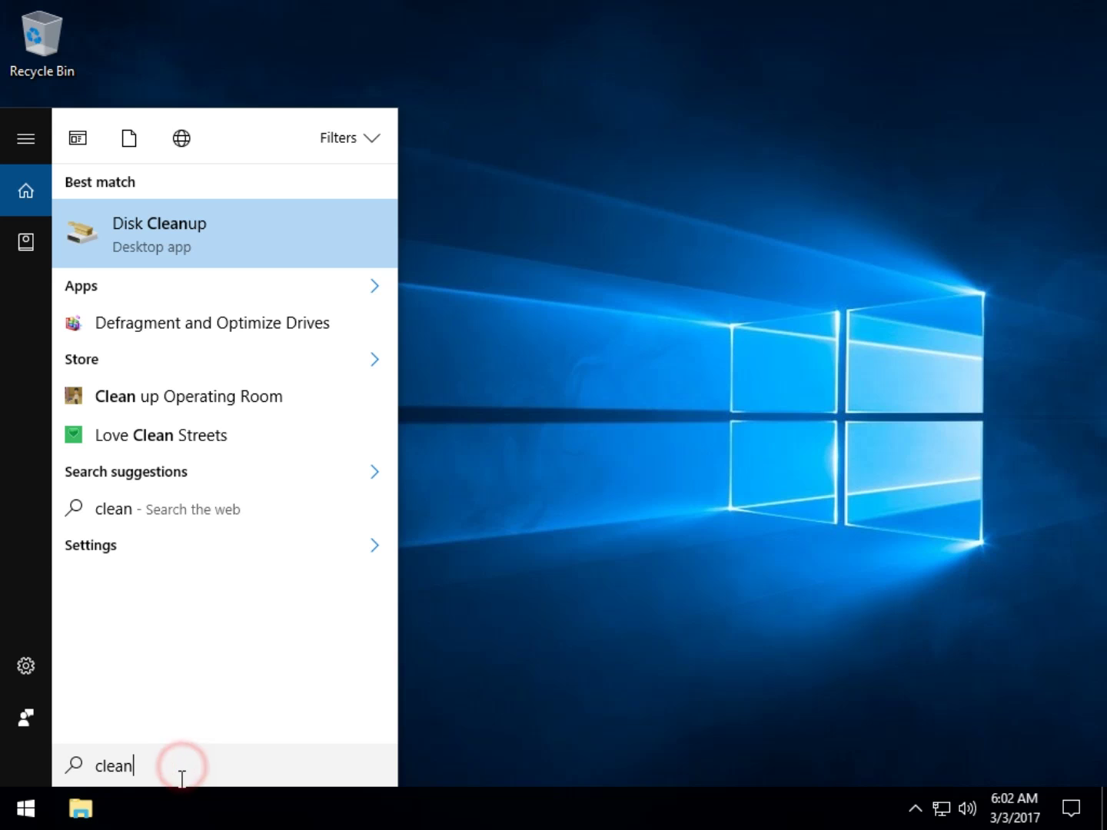
pyautogui.write('mgr')
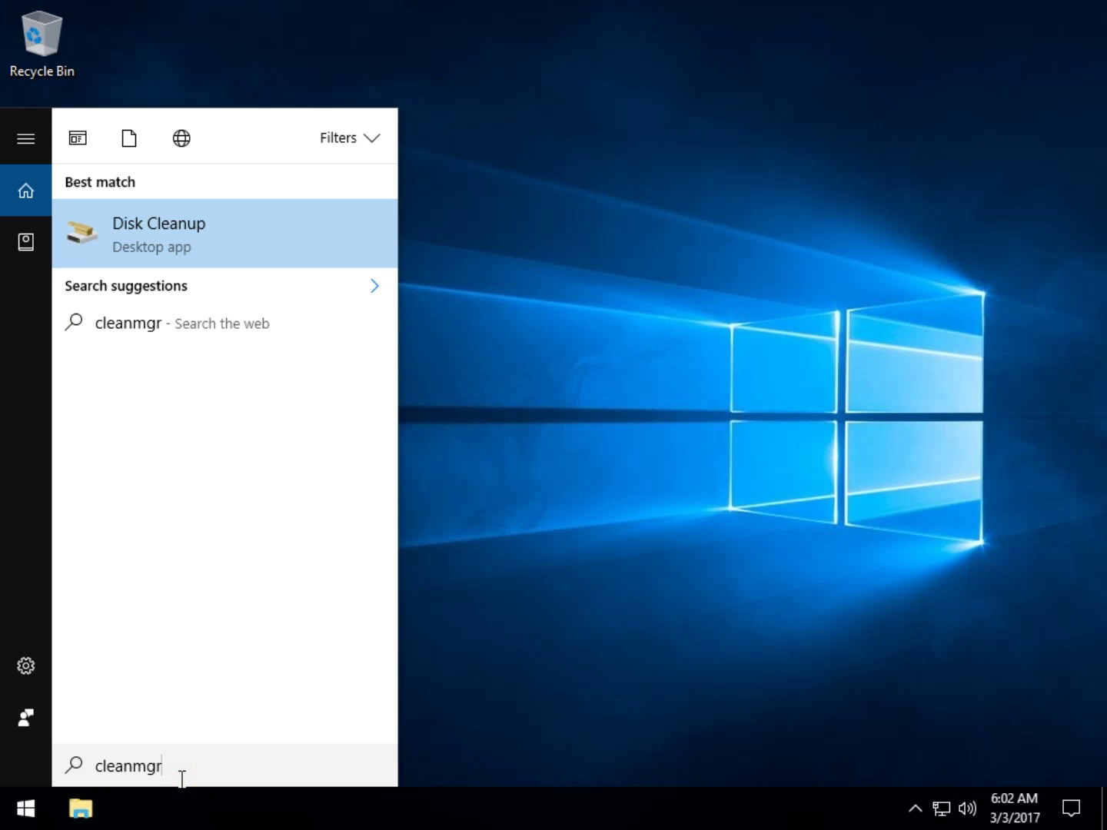
pyautogui.press('Return')
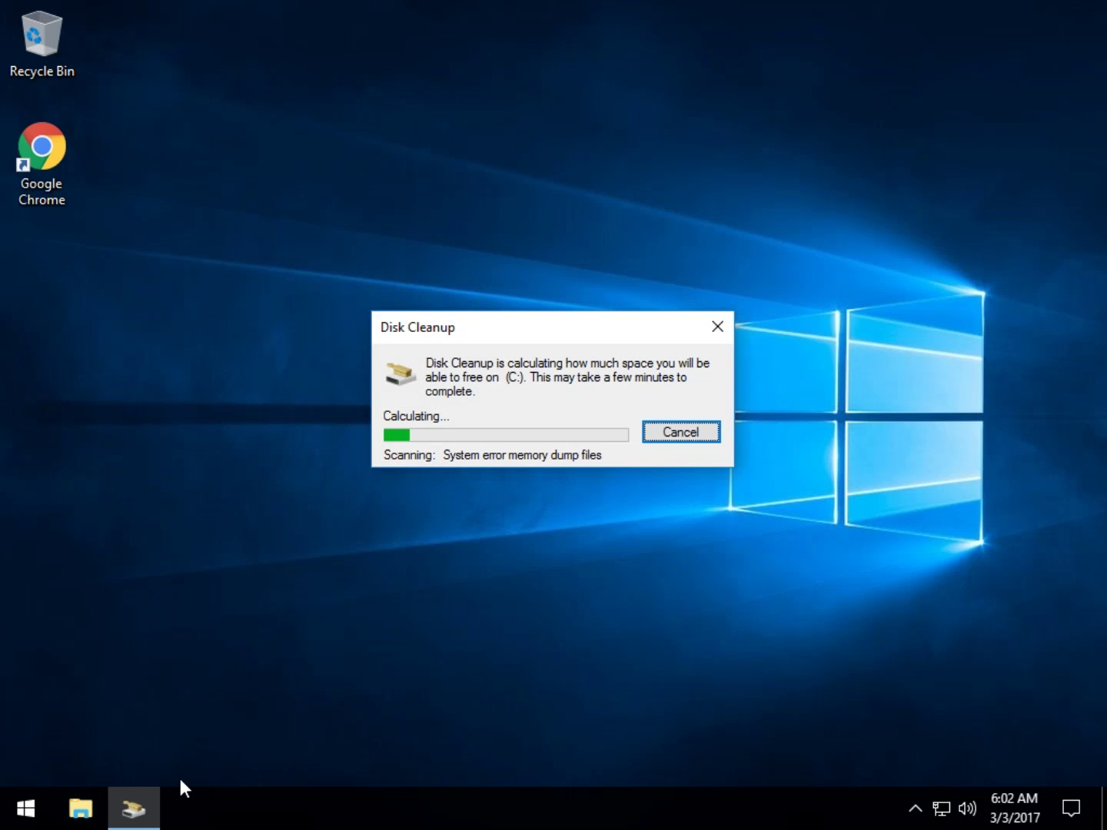
# Step: Switch to File Explorer, browse to Local Disk (C:) in This PC, and close the running Disk Cleanup window
pyautogui.click(90, 812)
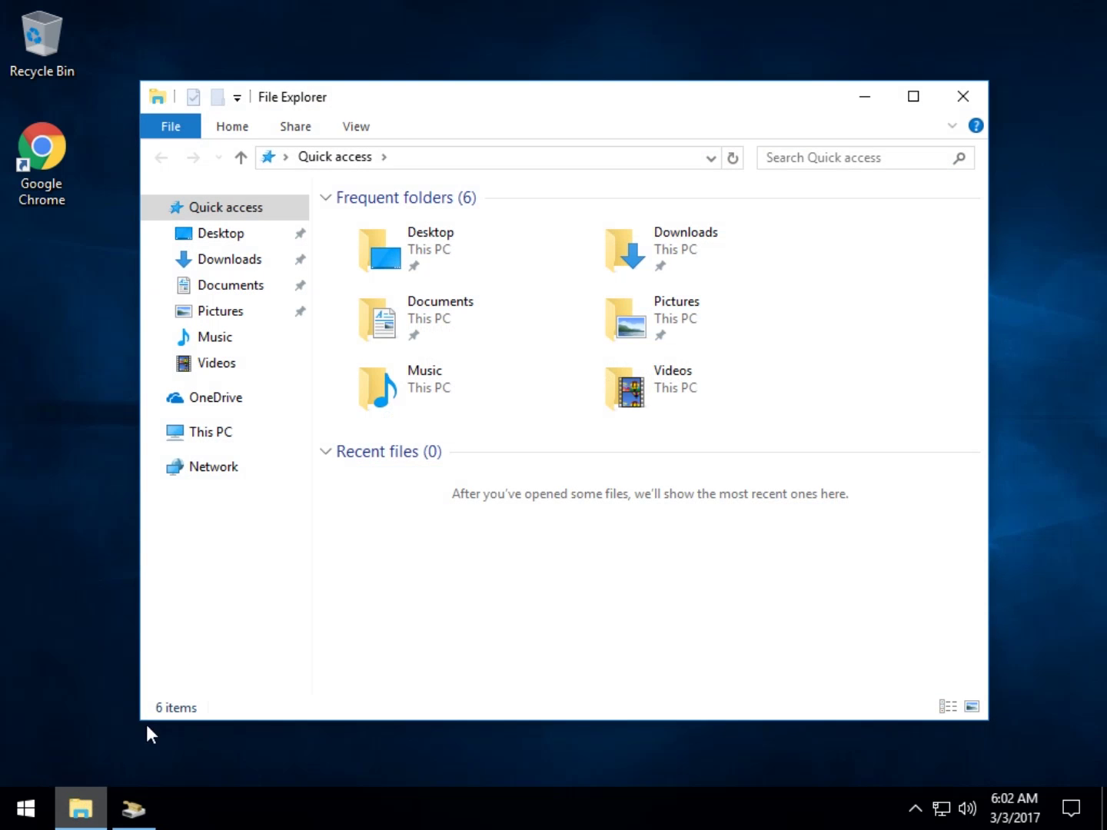
pyautogui.click(133, 809)
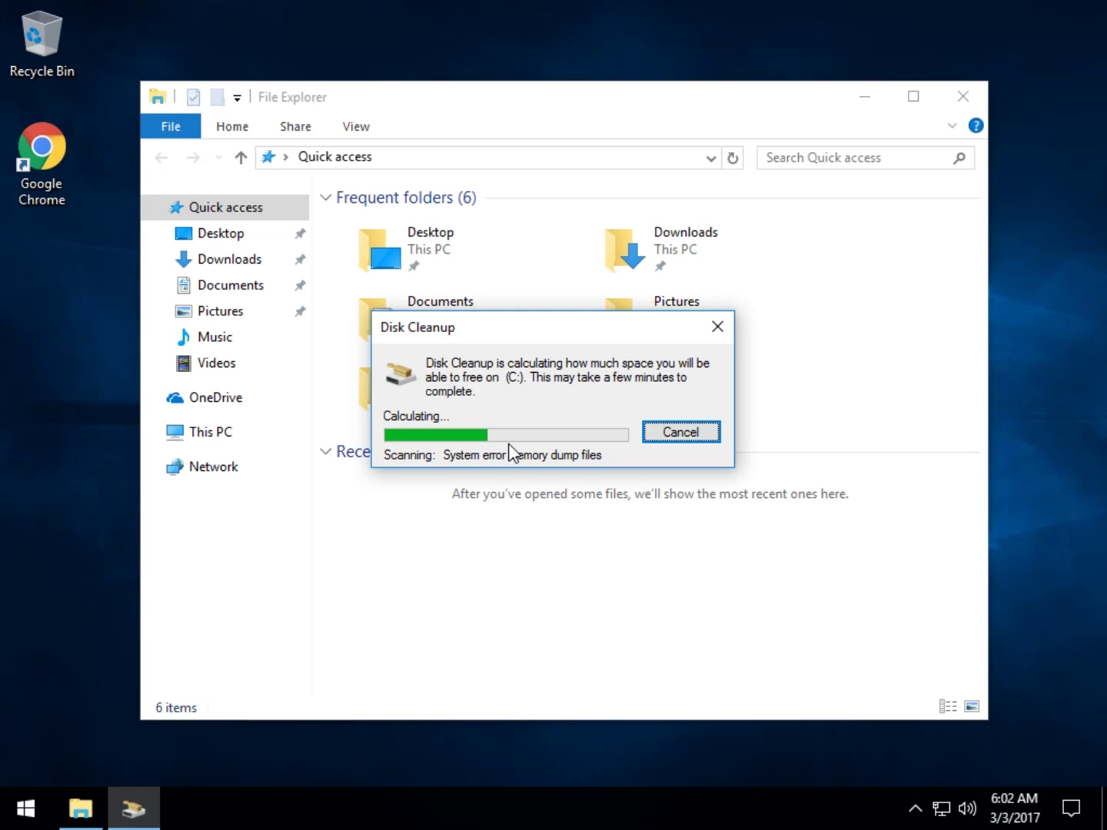
pyautogui.click(209, 435)
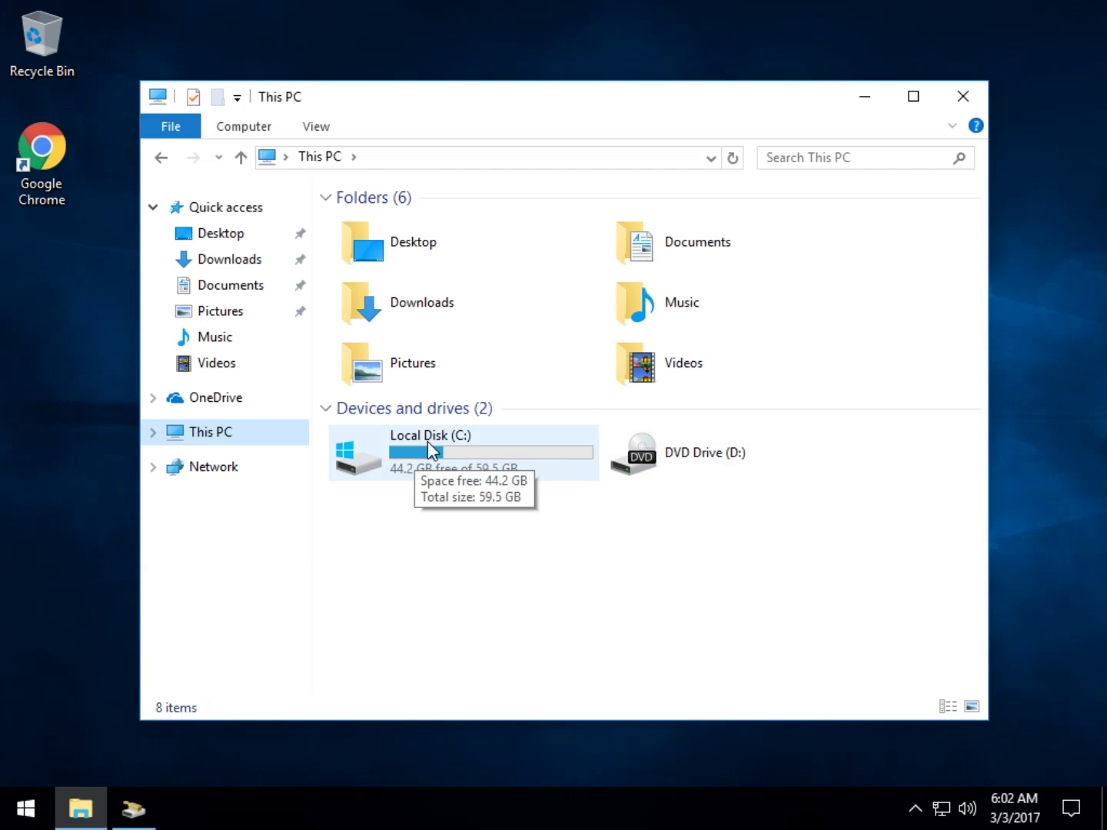
pyautogui.doubleClick(423, 445)
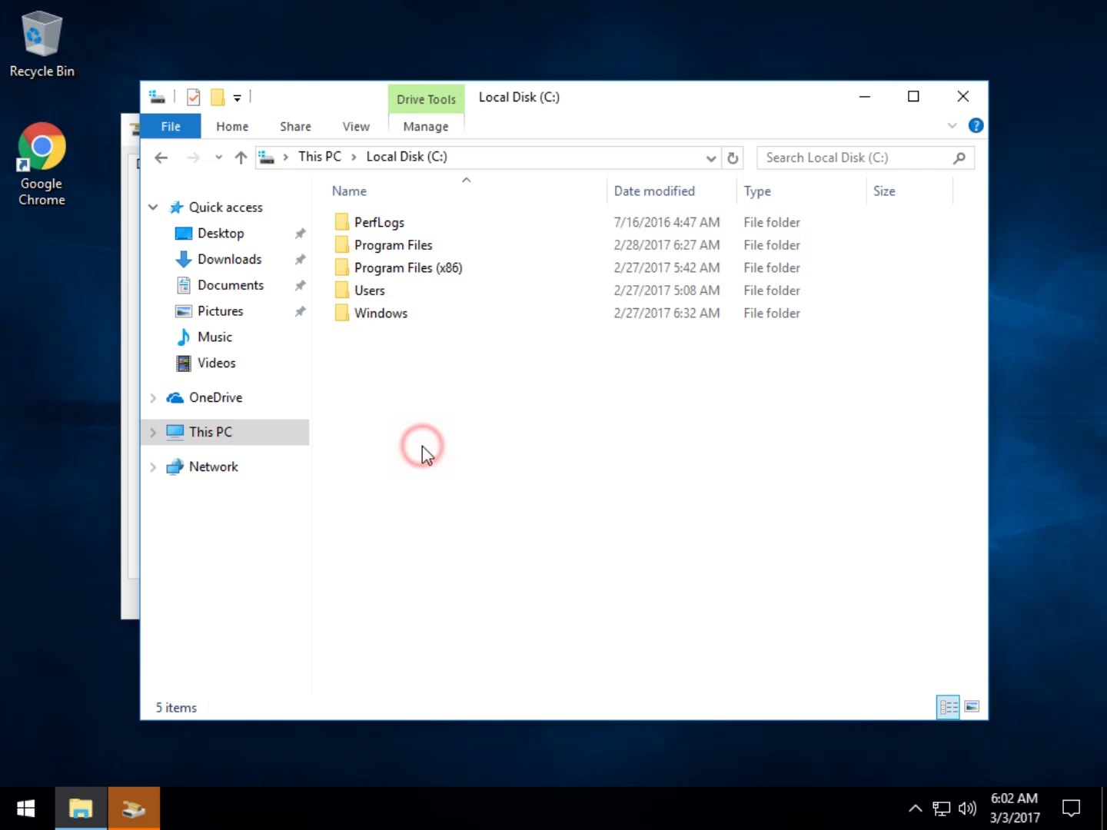
pyautogui.click(132, 809)
pyautogui.click(508, 129)
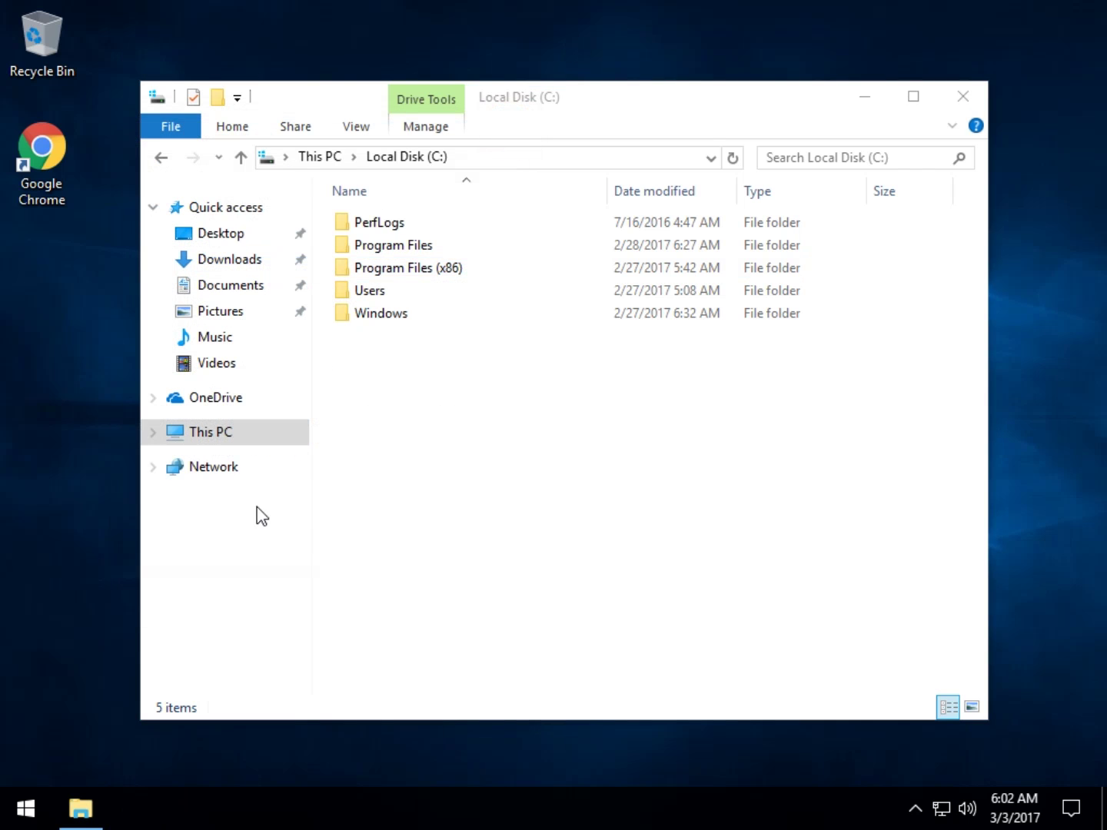
# Step: Start Disk Cleanup from the properties of Local Disk (C:) and close the File Explorer and properties windows
pyautogui.click(217, 435)
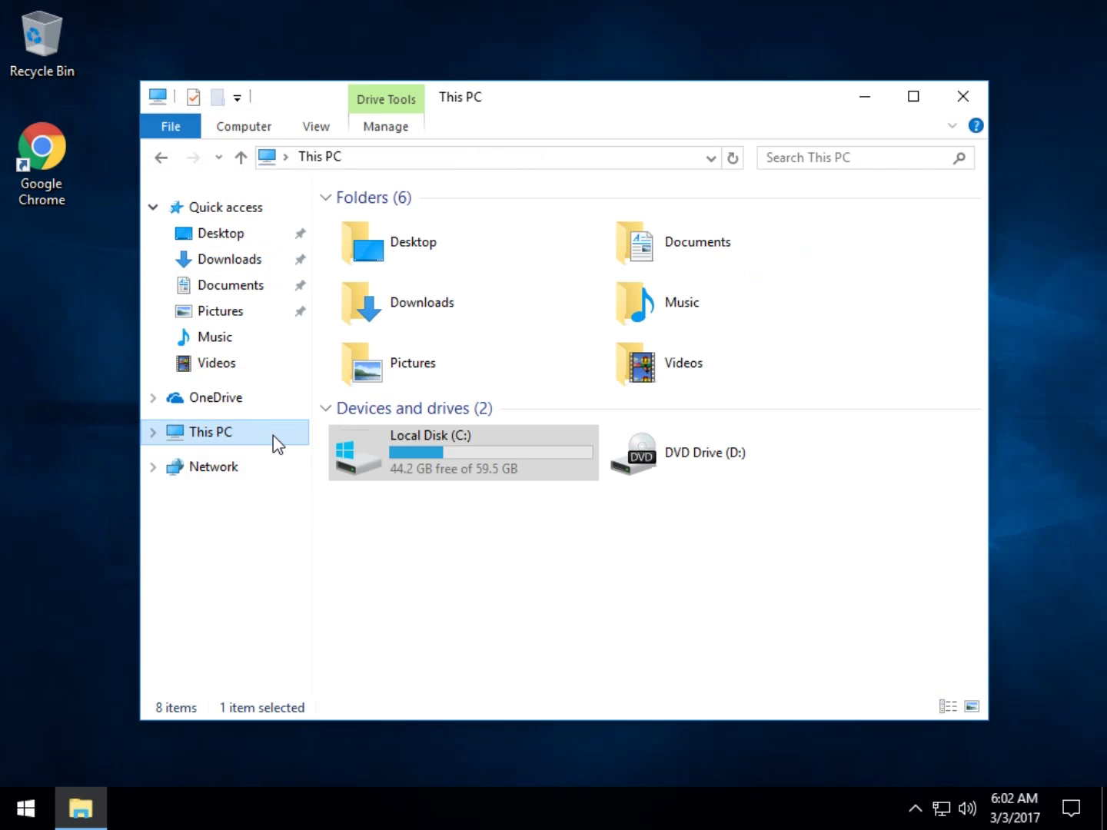
pyautogui.rightClick(431, 461)
pyautogui.click(497, 426)
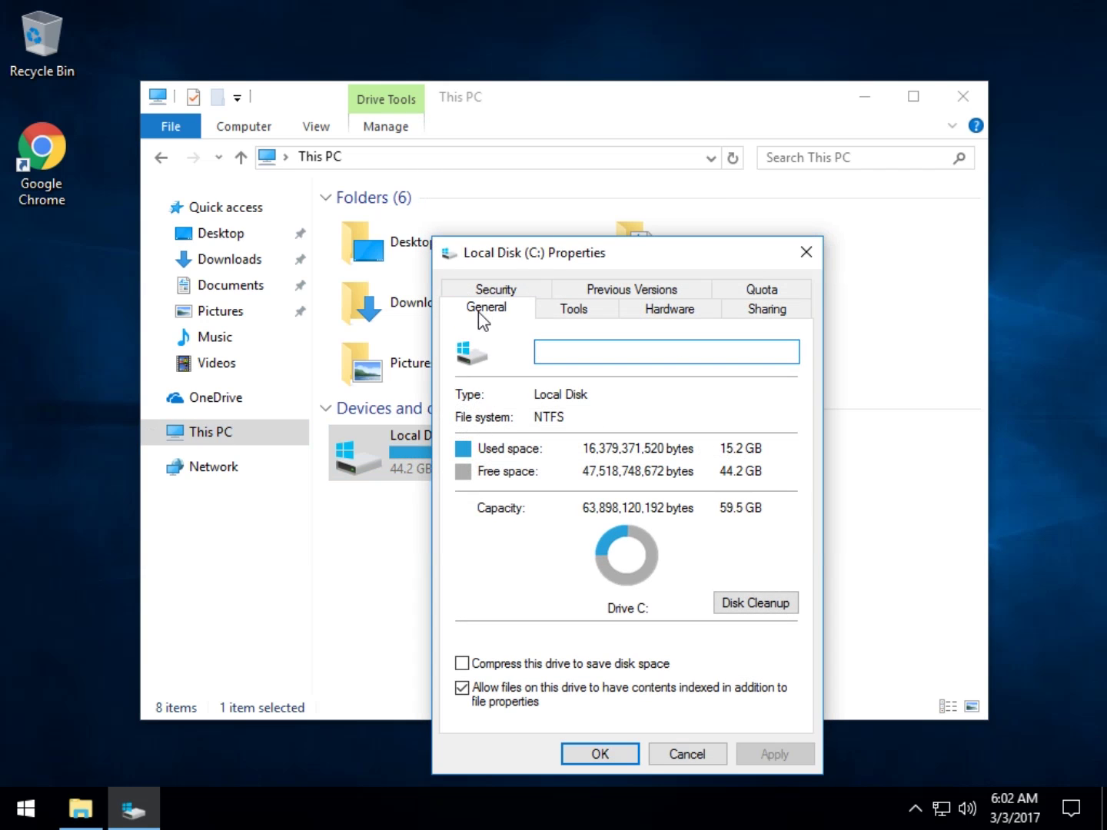
pyautogui.click(737, 606)
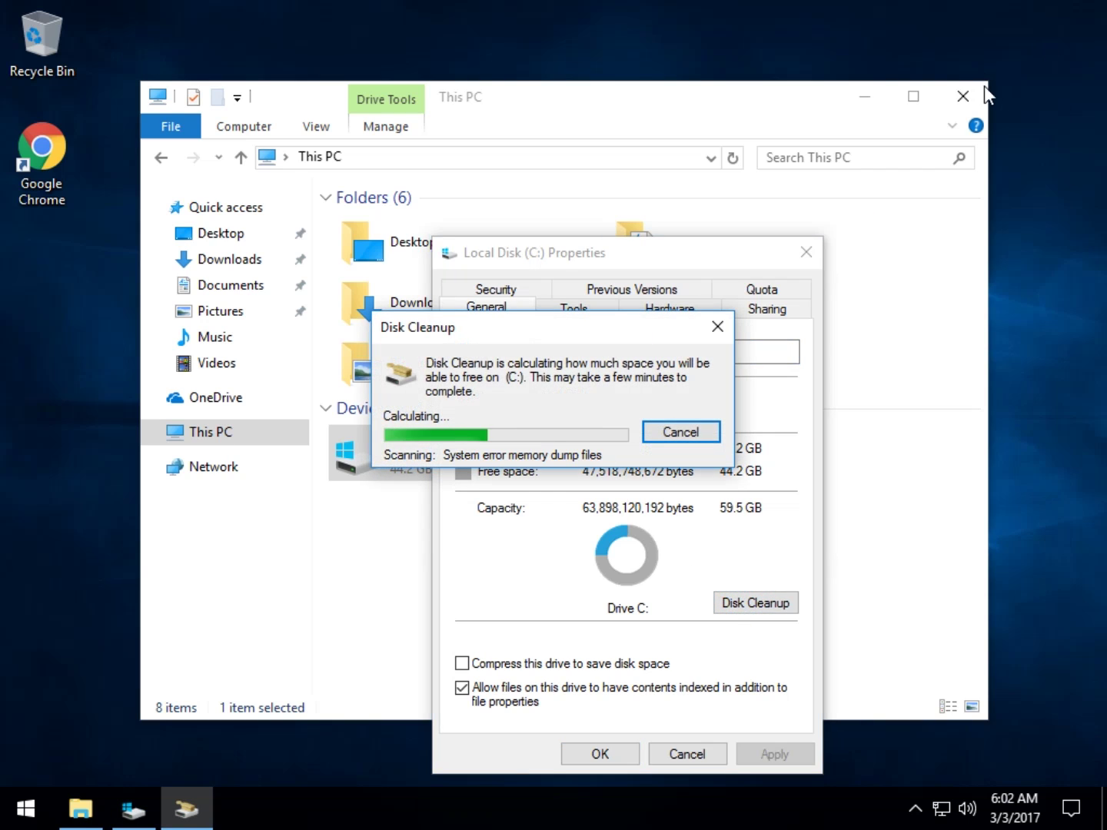
pyautogui.click(984, 93)
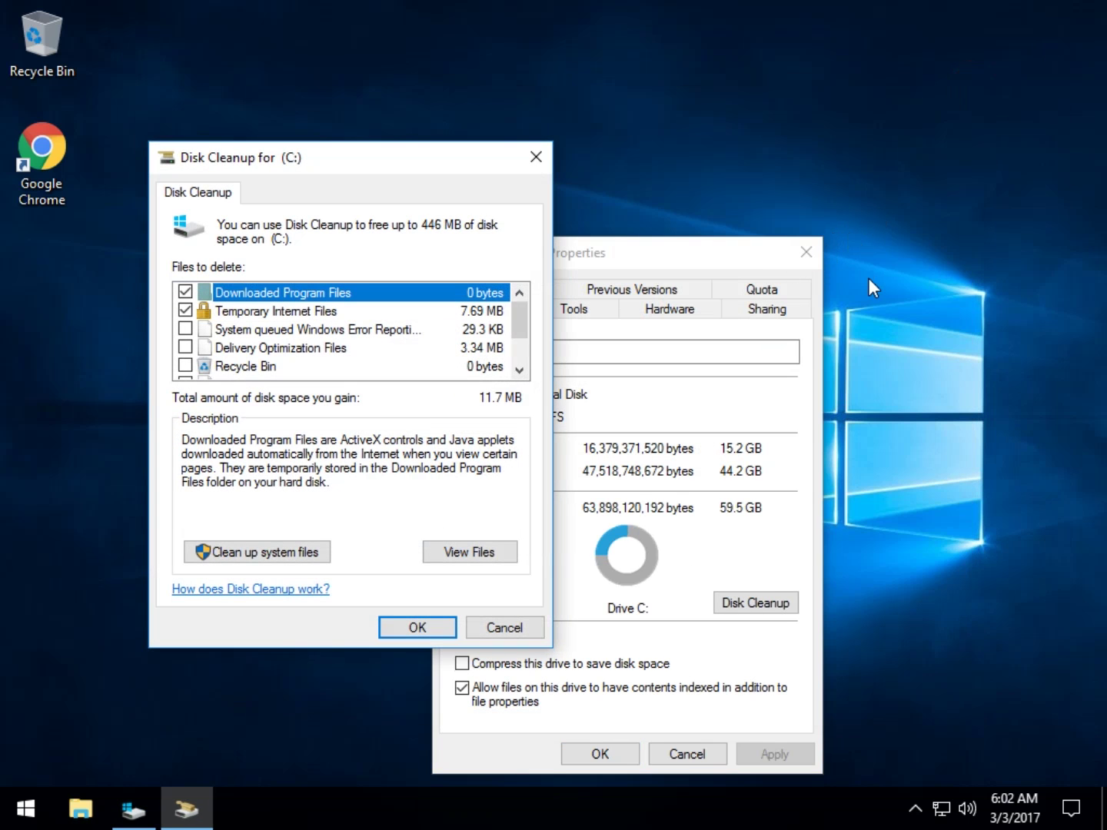
pyautogui.click(805, 253)
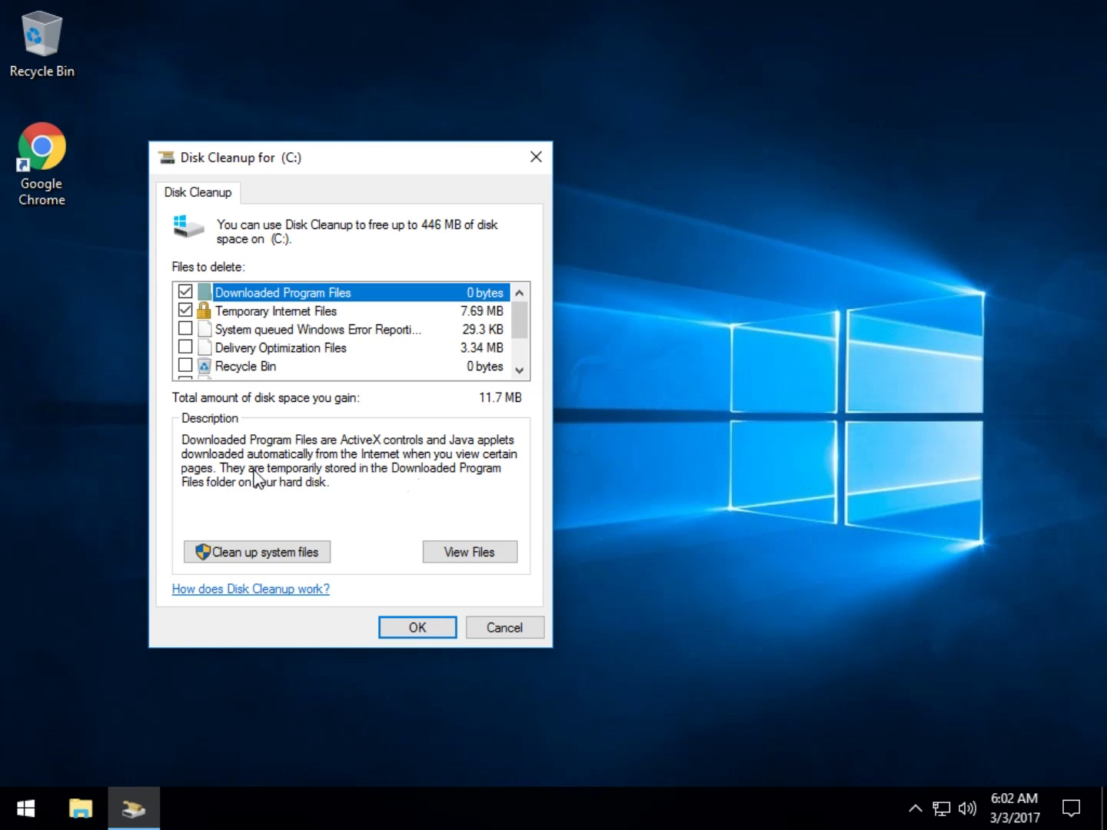
# Step: Mark the system queued Windows Error Reporting files and Delivery Optimization Files for deletion
pyautogui.click(274, 328)
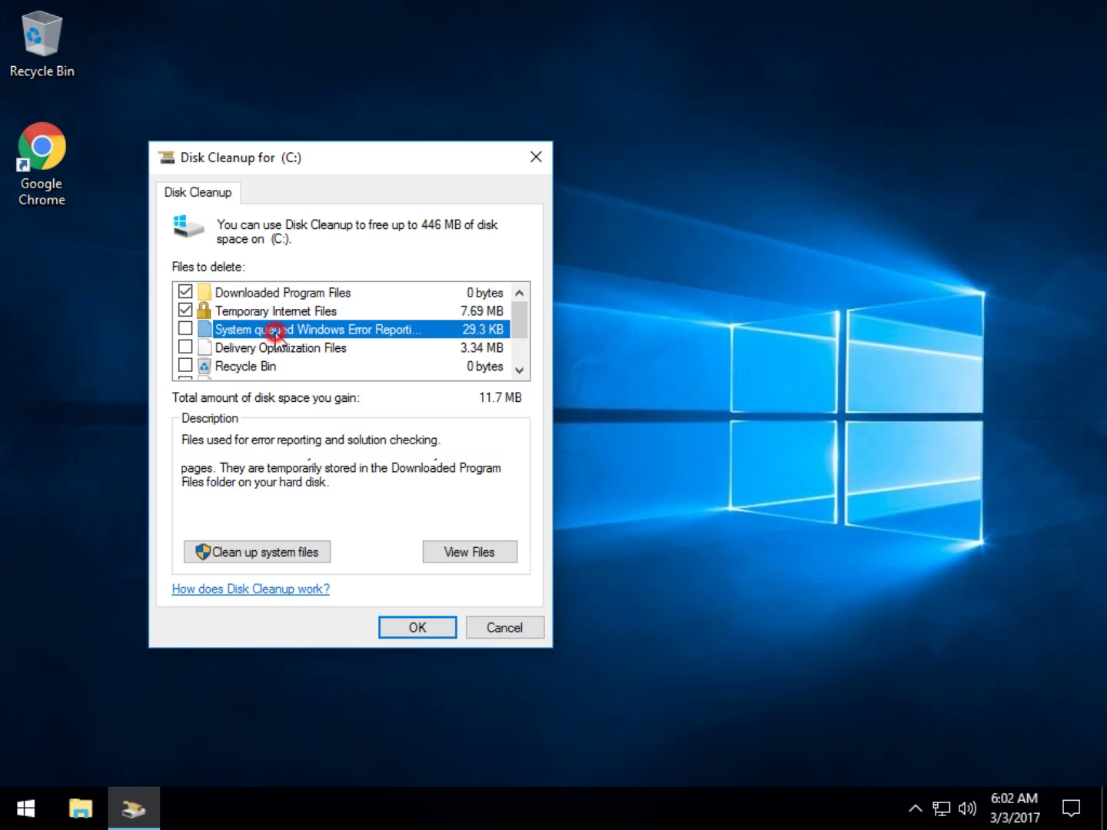
pyautogui.click(184, 329)
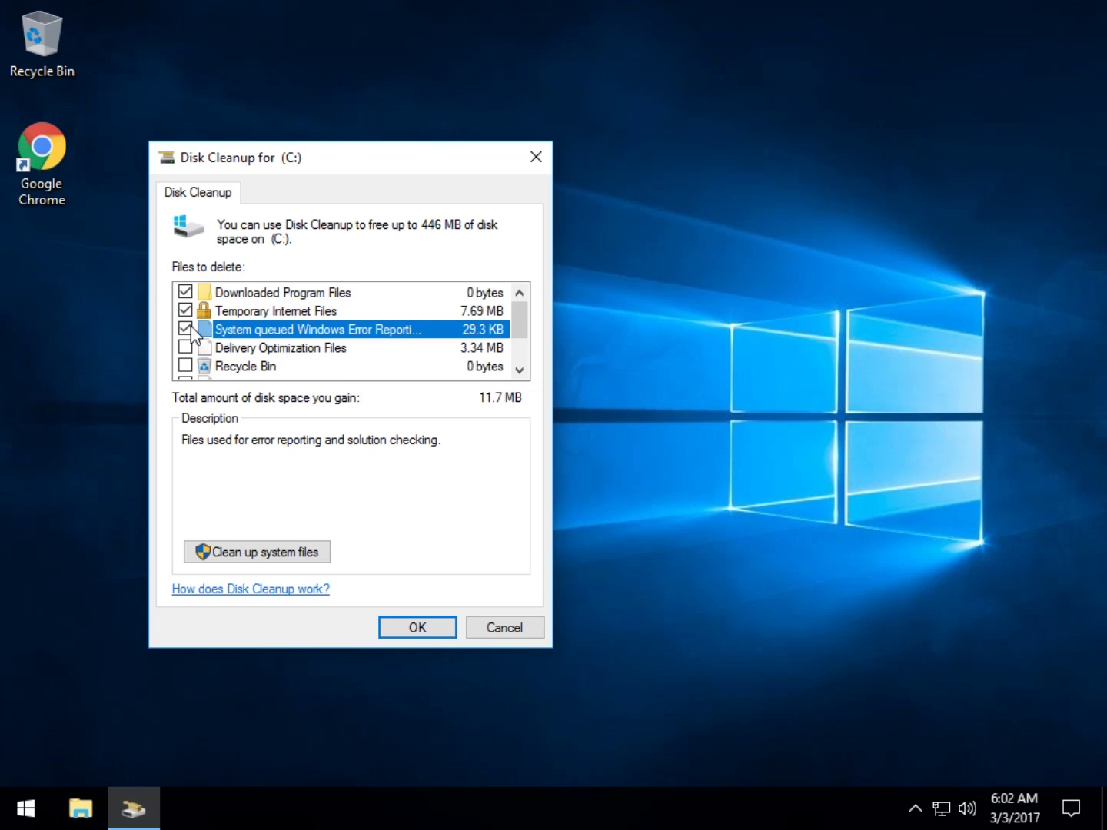
pyautogui.click(309, 350)
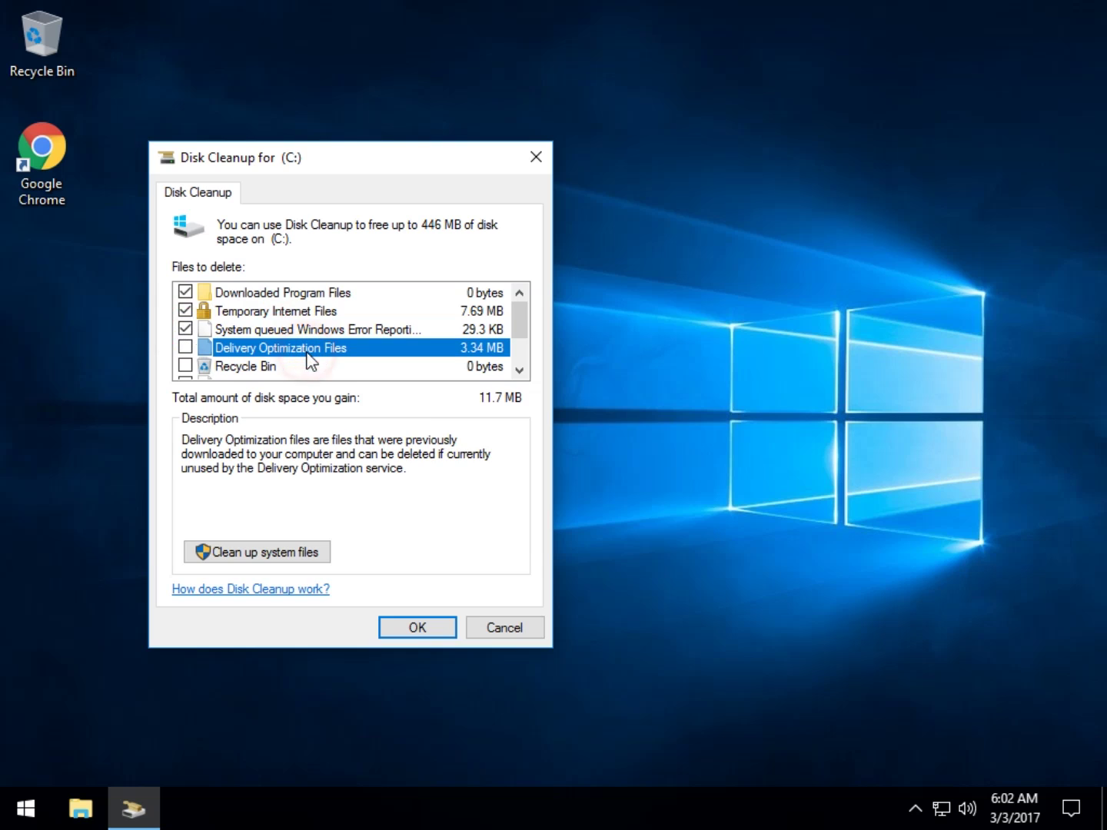
pyautogui.click(187, 347)
# Step: Examine the descriptions of RetailDemo Offline Content, Temporary files and Thumbnails in the list of files to delete
pyautogui.scroll(-1, 360, 330)
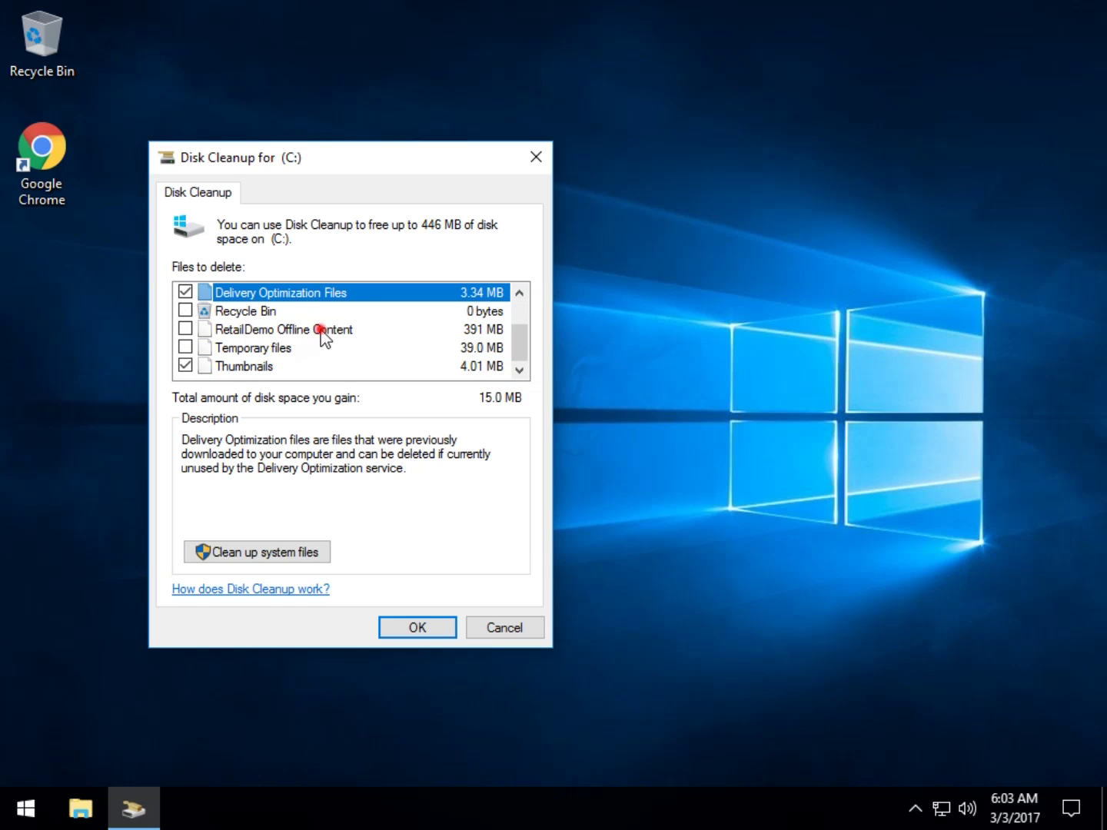
pyautogui.click(321, 329)
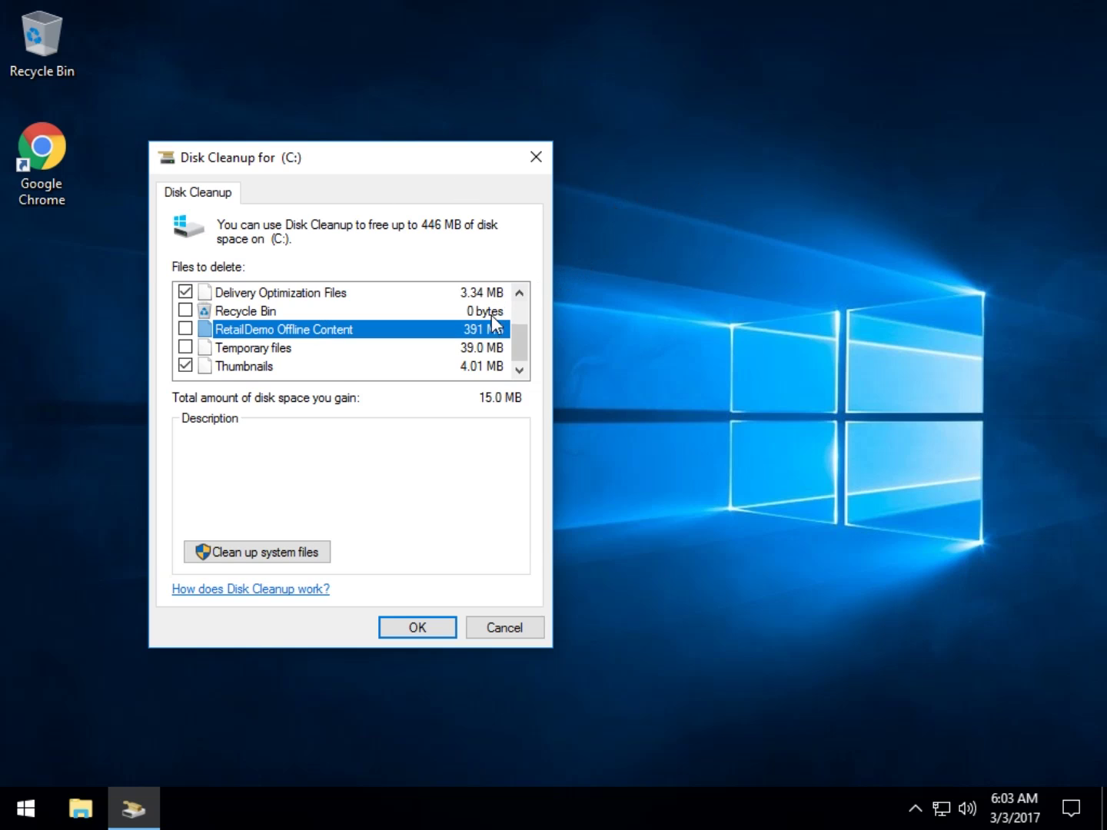
pyautogui.click(297, 350)
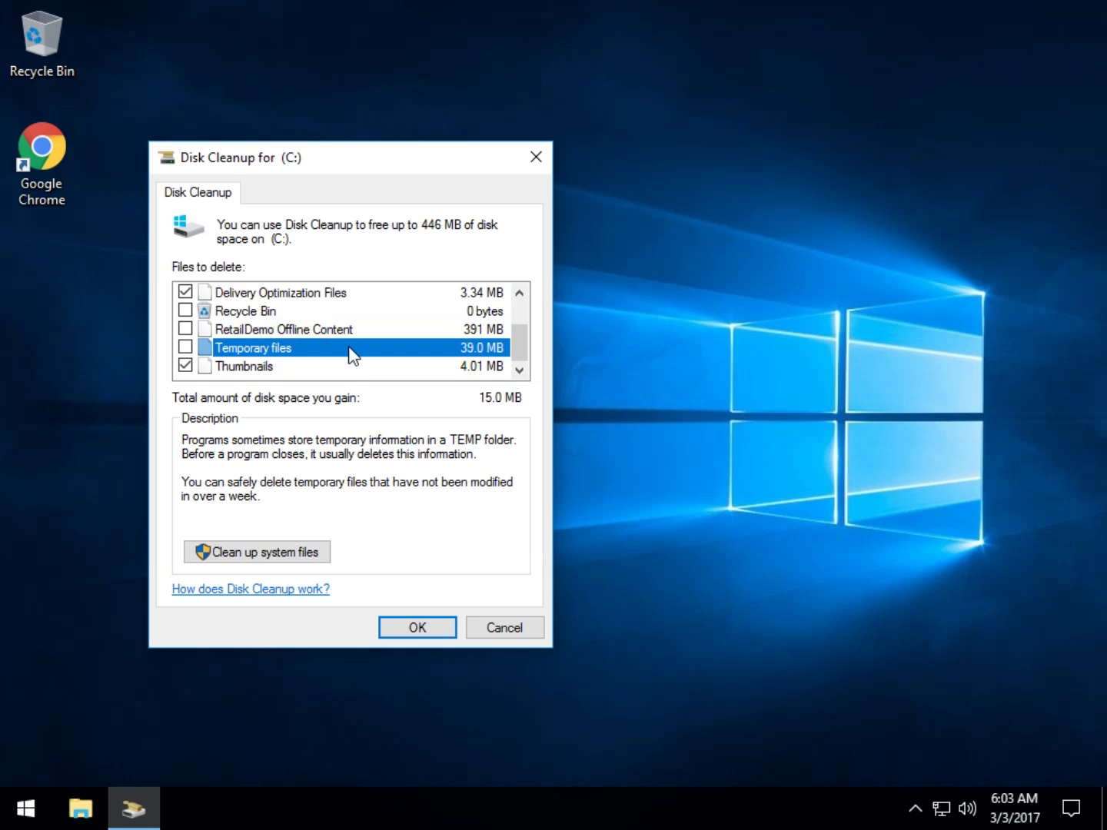
pyautogui.click(244, 369)
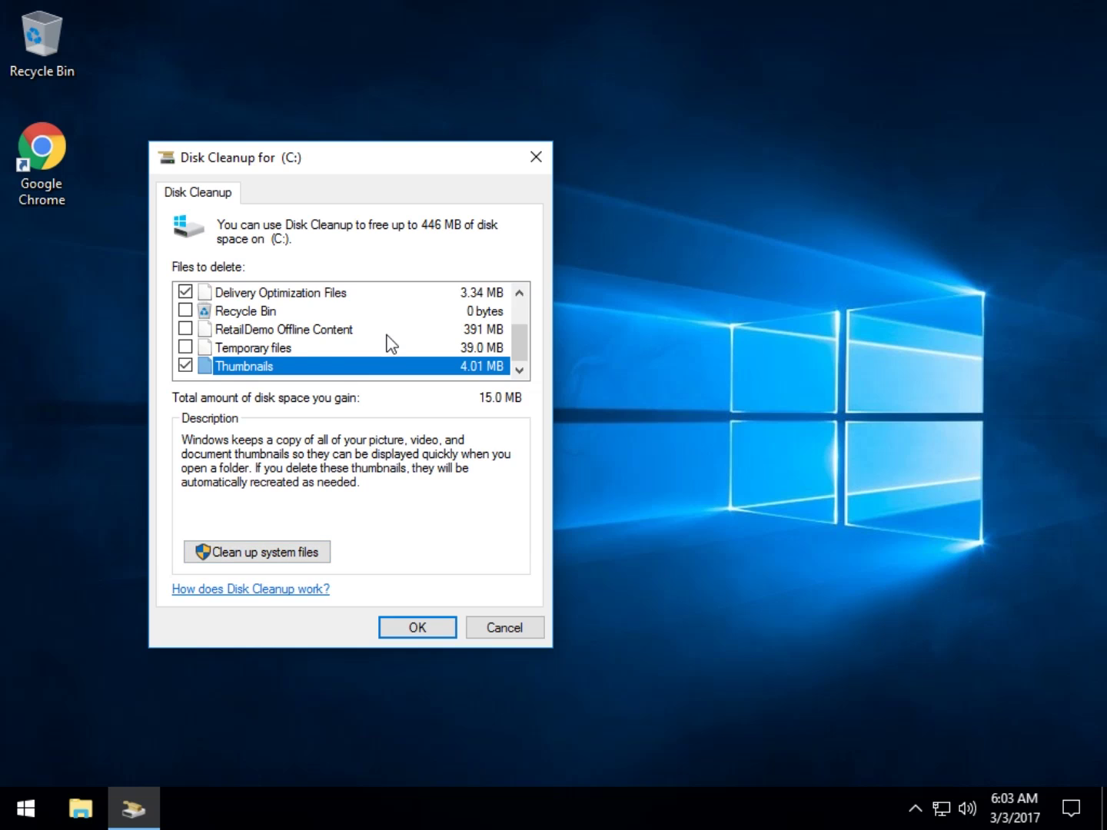
pyautogui.scroll(1, 389, 338)
pyautogui.scroll(-1, 391, 330)
pyautogui.scroll(1, 395, 332)
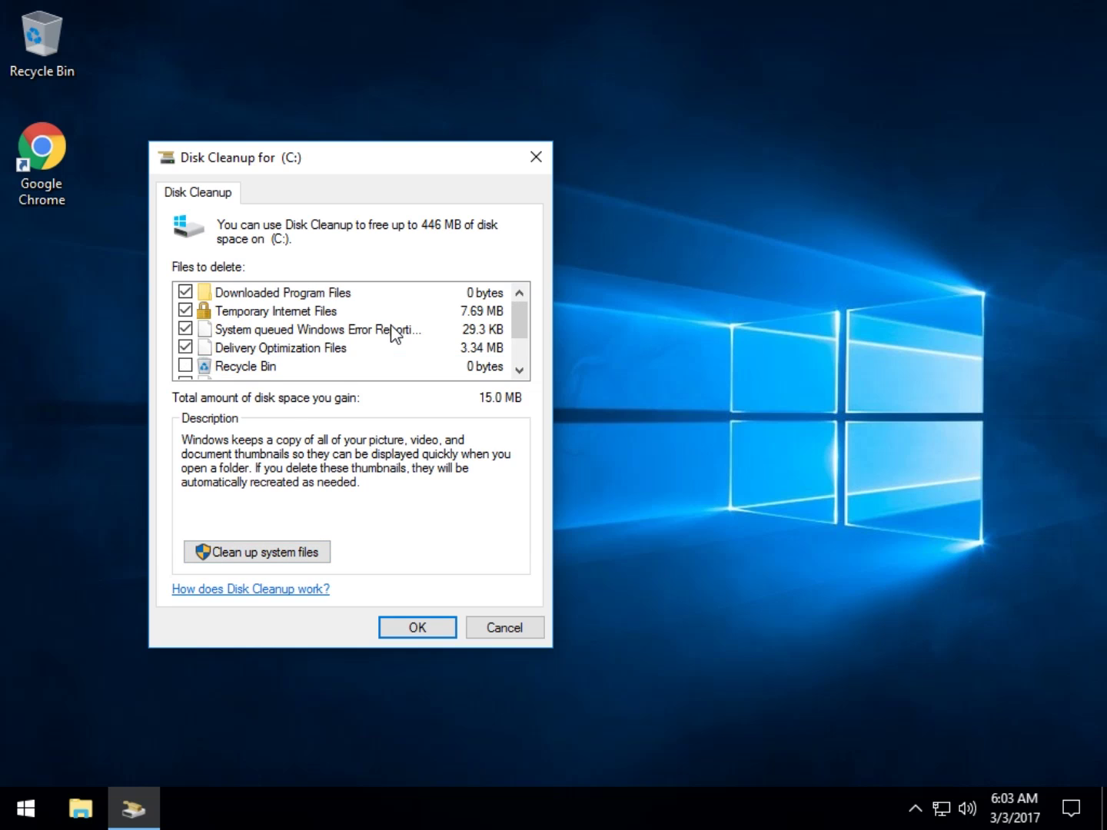
# Step: Rescan drive C: with system files included and mark the Windows Defender files for deletion
pyautogui.click(234, 550)
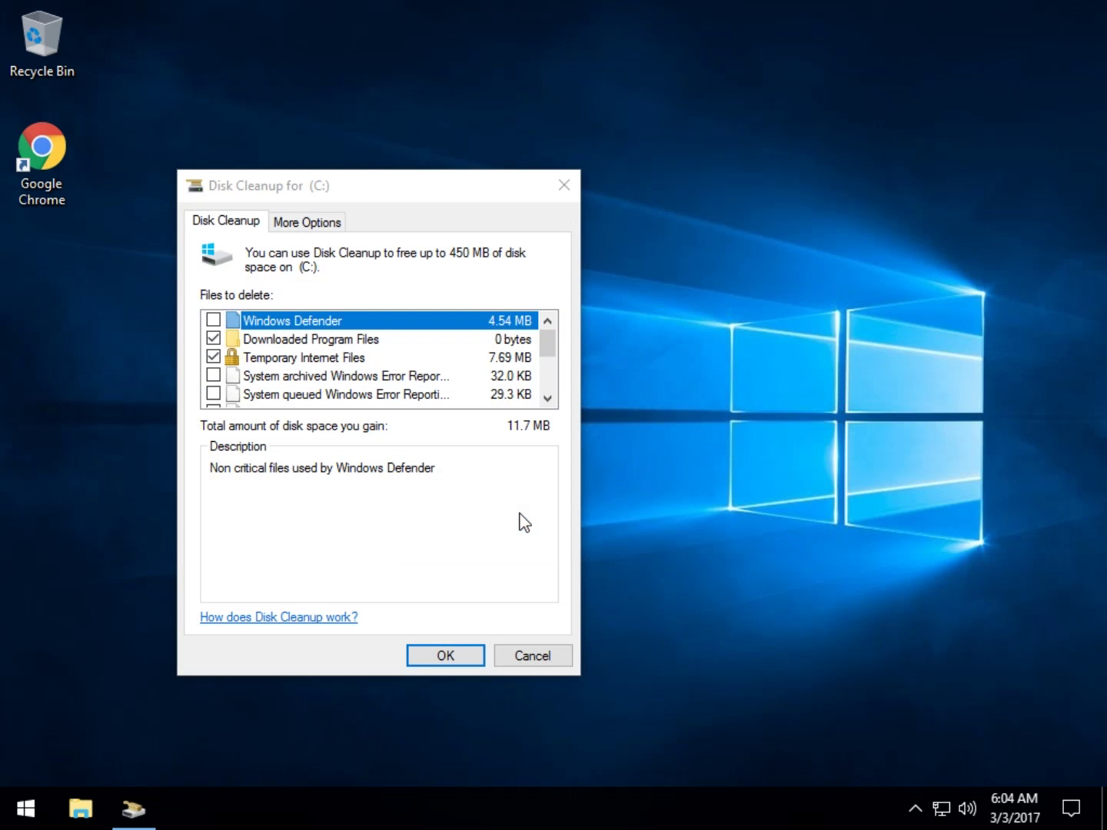
pyautogui.moveTo(425, 187); pyautogui.dragTo(486, 184)
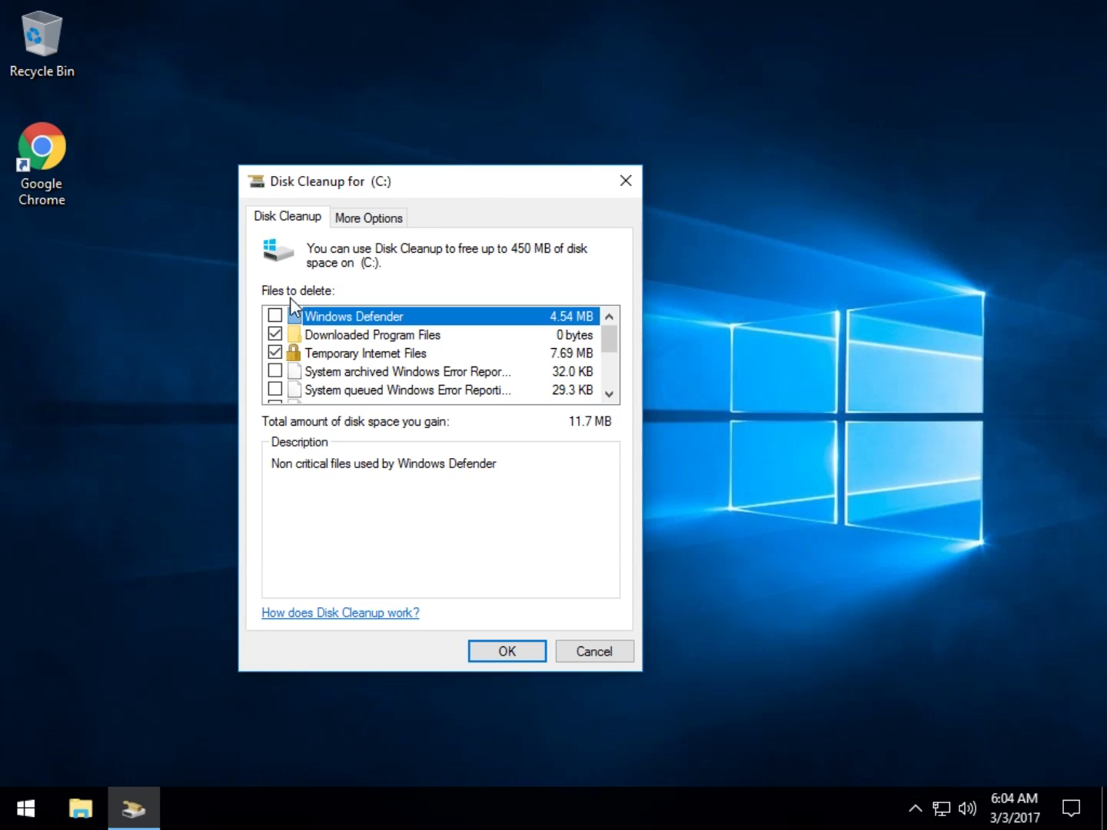
pyautogui.click(274, 315)
# Step: Mark both the system archived and system queued Windows Error Reporting files for deletion
pyautogui.click(352, 388)
pyautogui.click(362, 370)
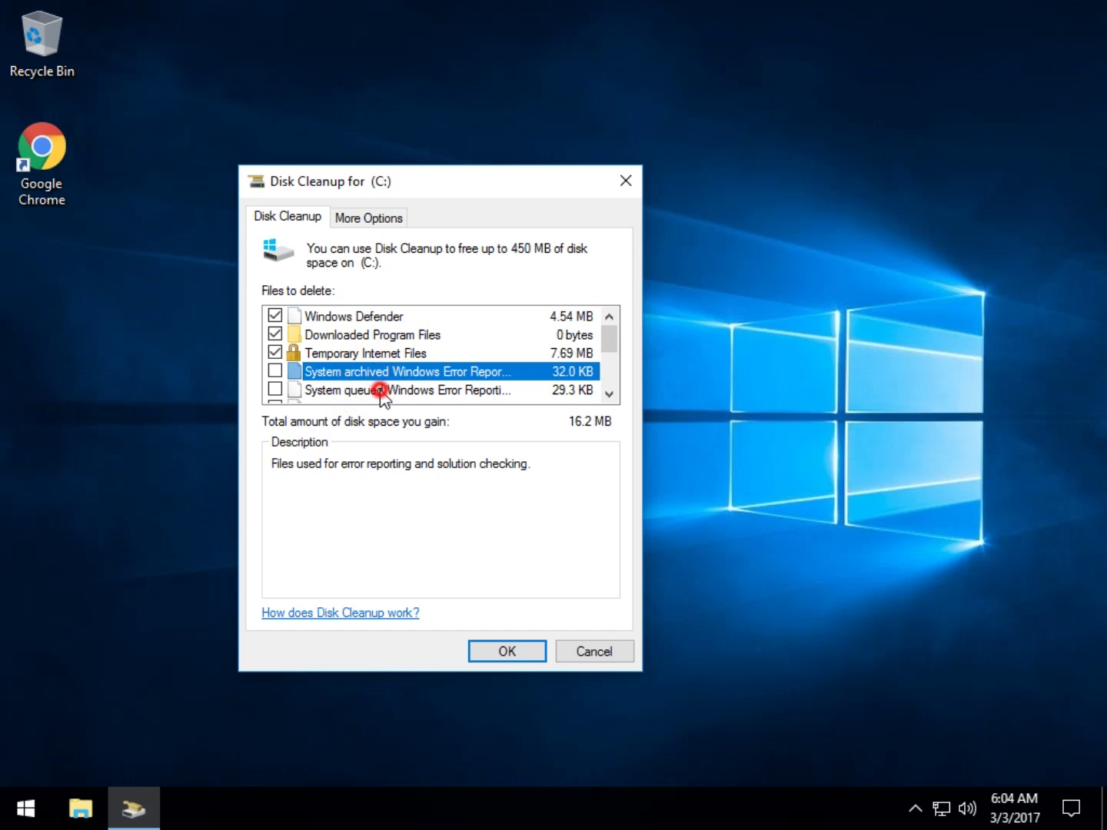
pyautogui.click(380, 390)
pyautogui.click(484, 370)
pyautogui.click(464, 389)
pyautogui.click(469, 372)
pyautogui.click(273, 370)
pyautogui.click(275, 389)
# Step: Mark Delivery Optimization Files, RetailDemo Offline Content and Temporary files for deletion, checking the Device driver packages description
pyautogui.scroll(-1, 338, 368)
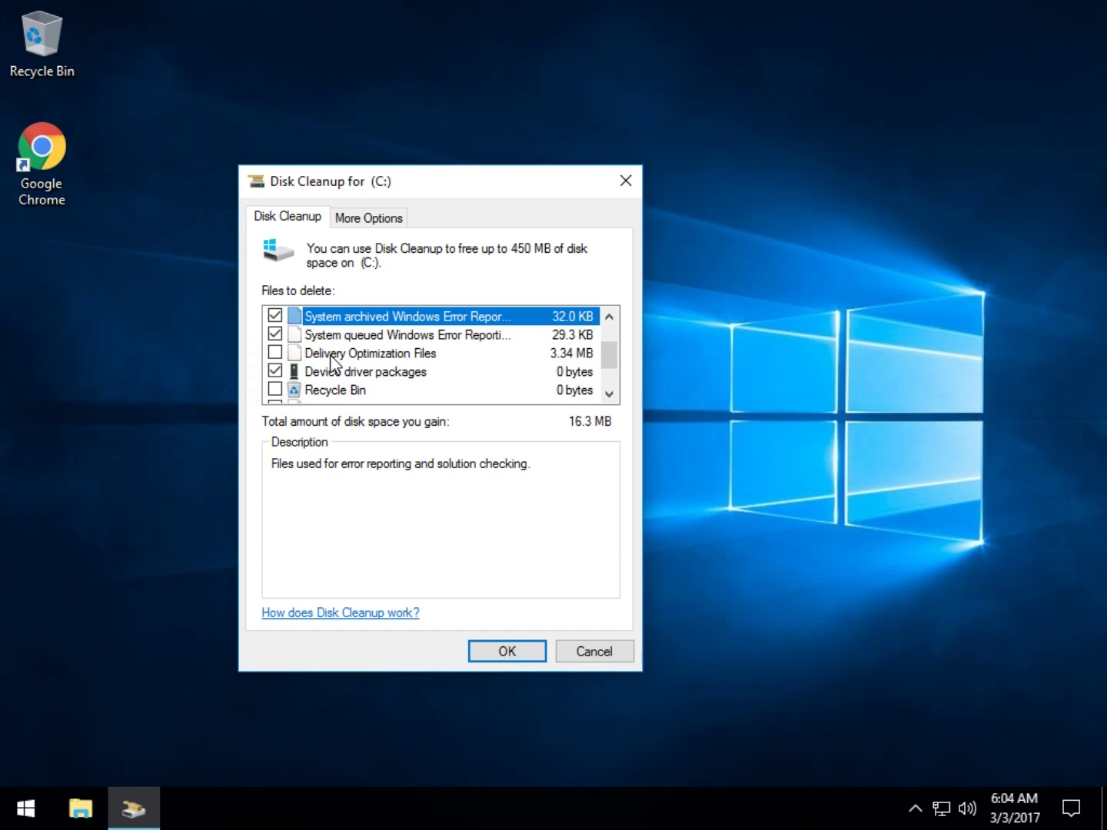
pyautogui.click(328, 353)
pyautogui.click(274, 352)
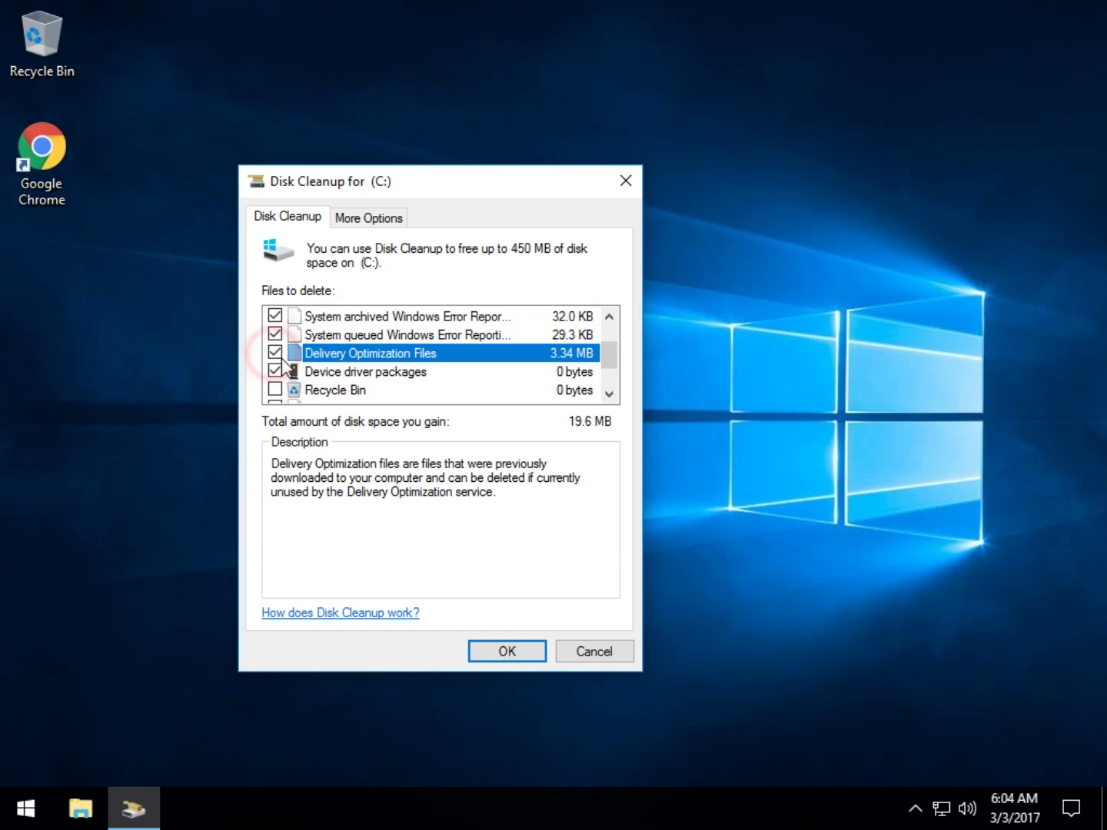
pyautogui.click(377, 374)
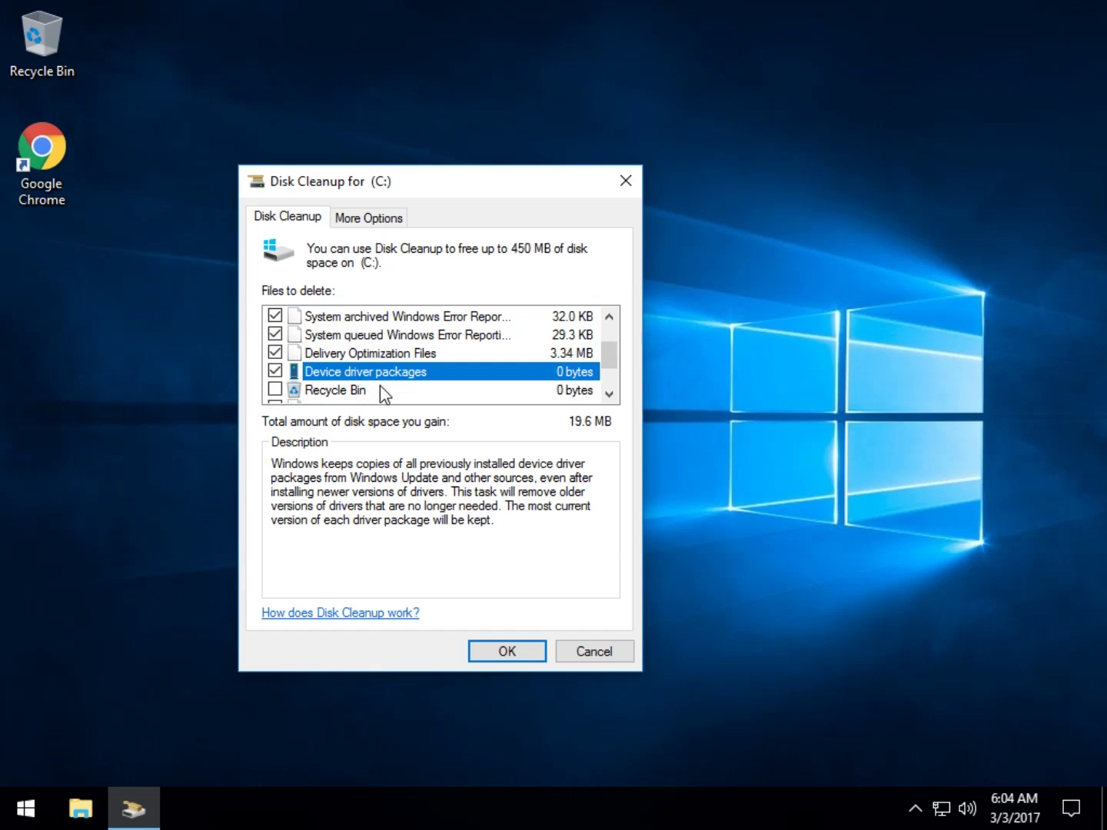
pyautogui.scroll(-1, 369, 381)
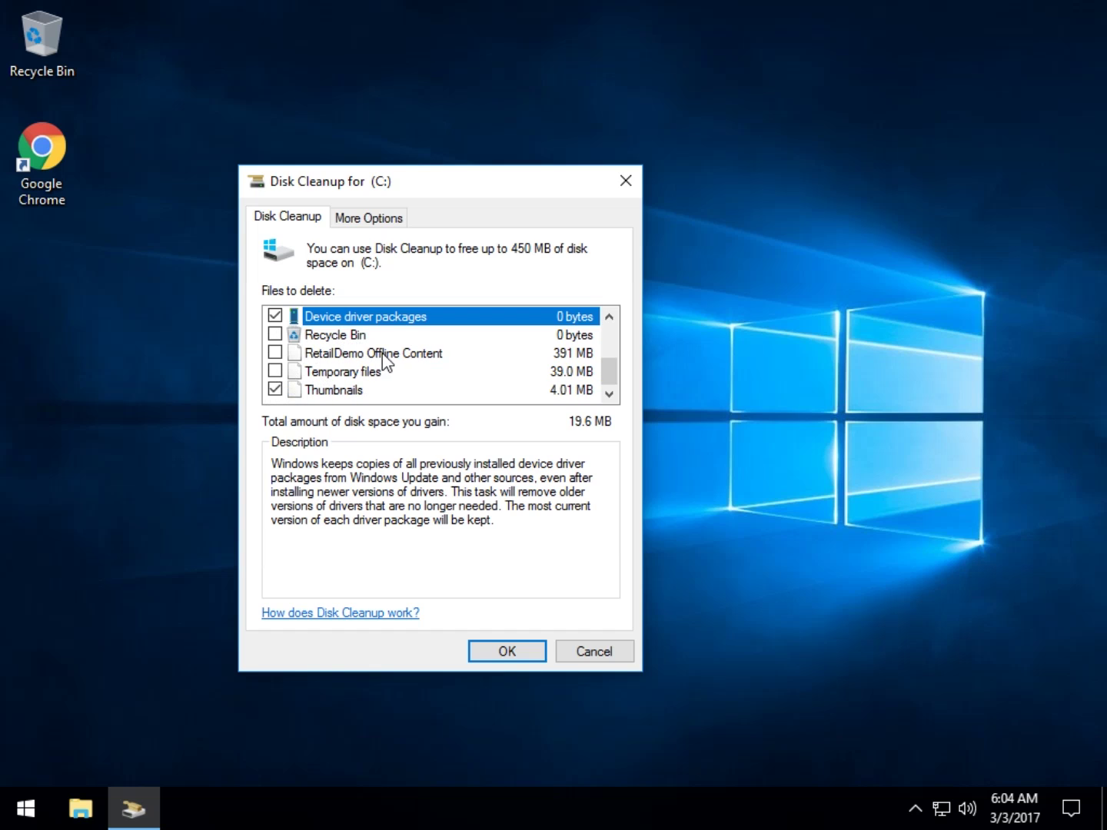
pyautogui.click(275, 353)
pyautogui.click(275, 370)
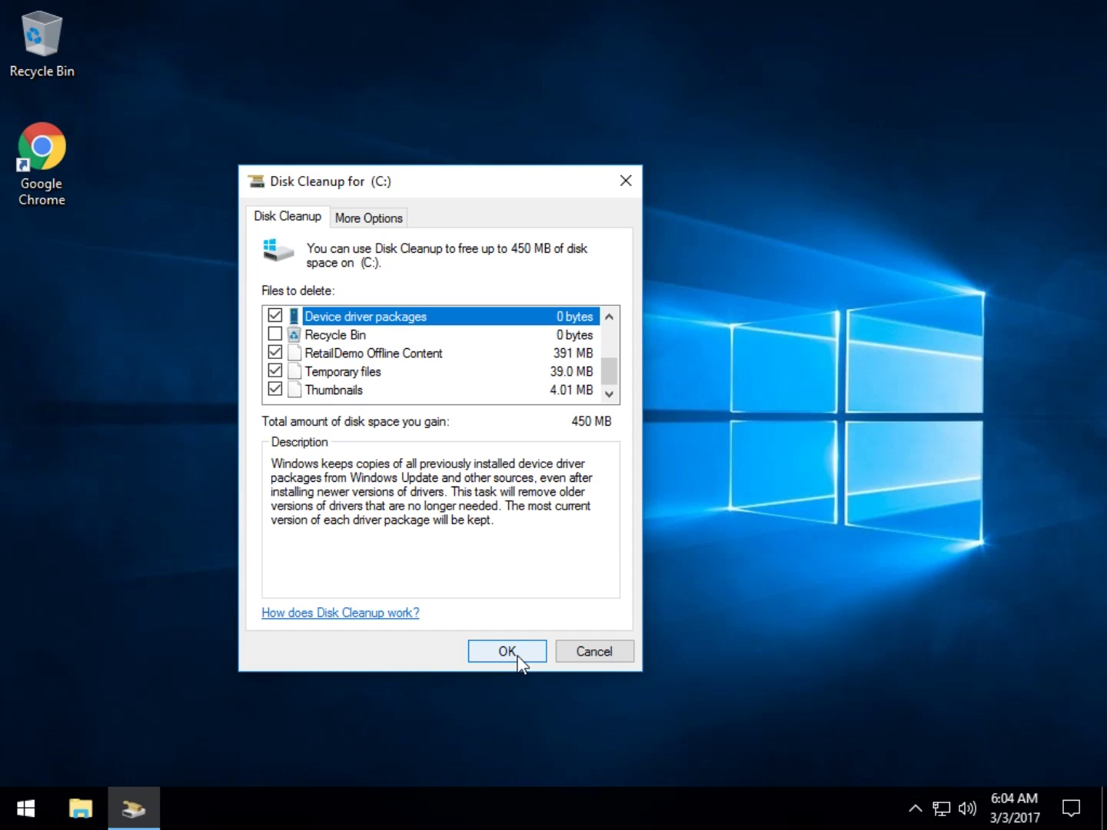
# Step: Examine the additional cleanup options for programs and restore points, cancelling the deletion of older restore points
pyautogui.click(383, 217)
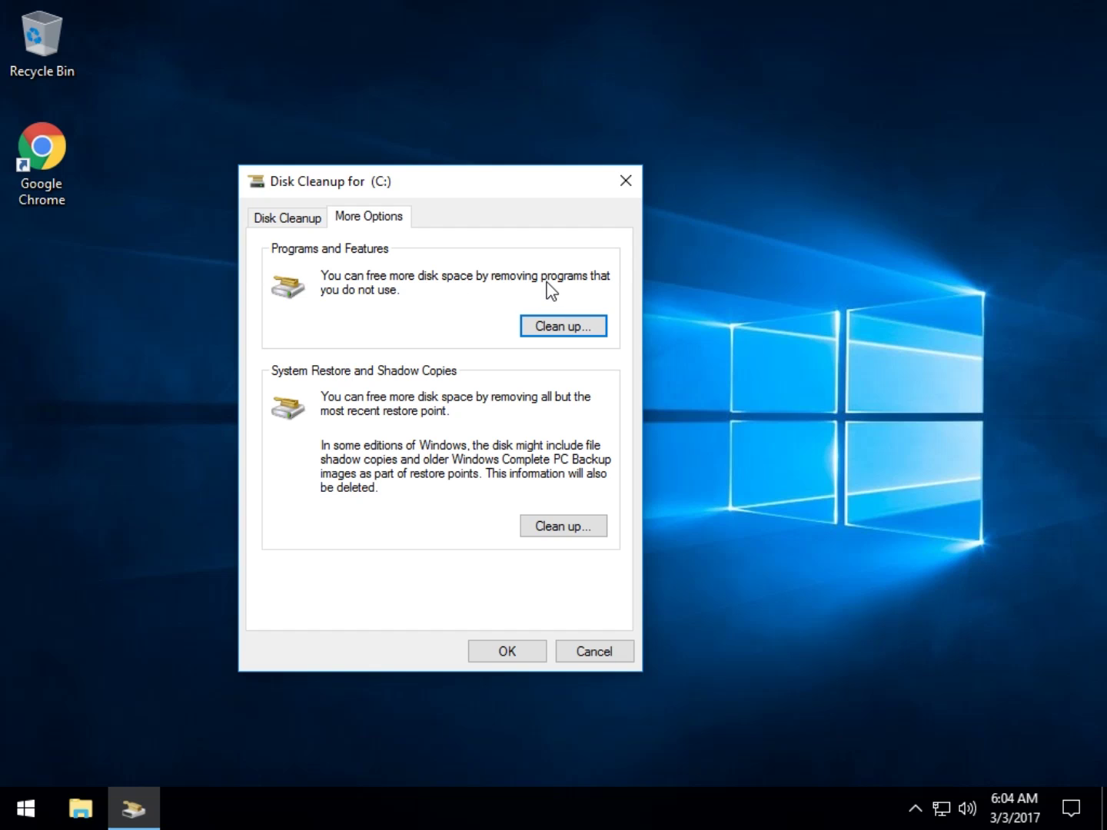
pyautogui.click(561, 527)
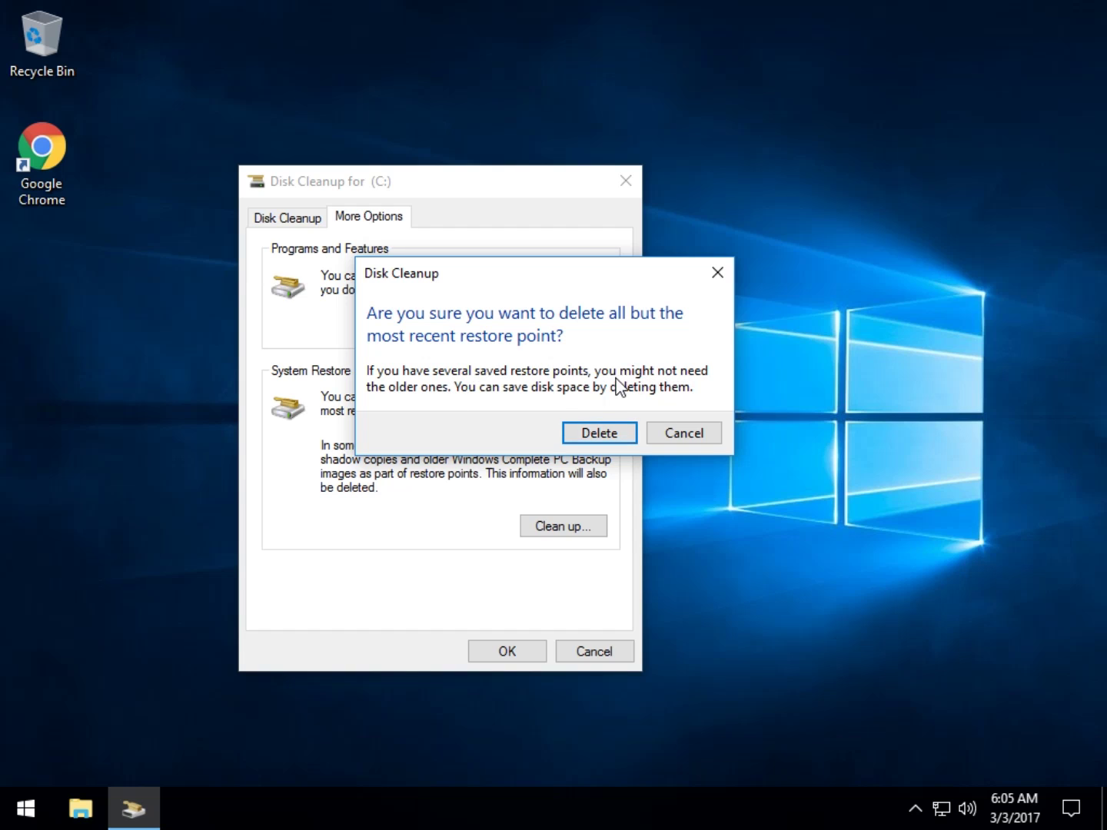
pyautogui.click(668, 428)
pyautogui.click(288, 217)
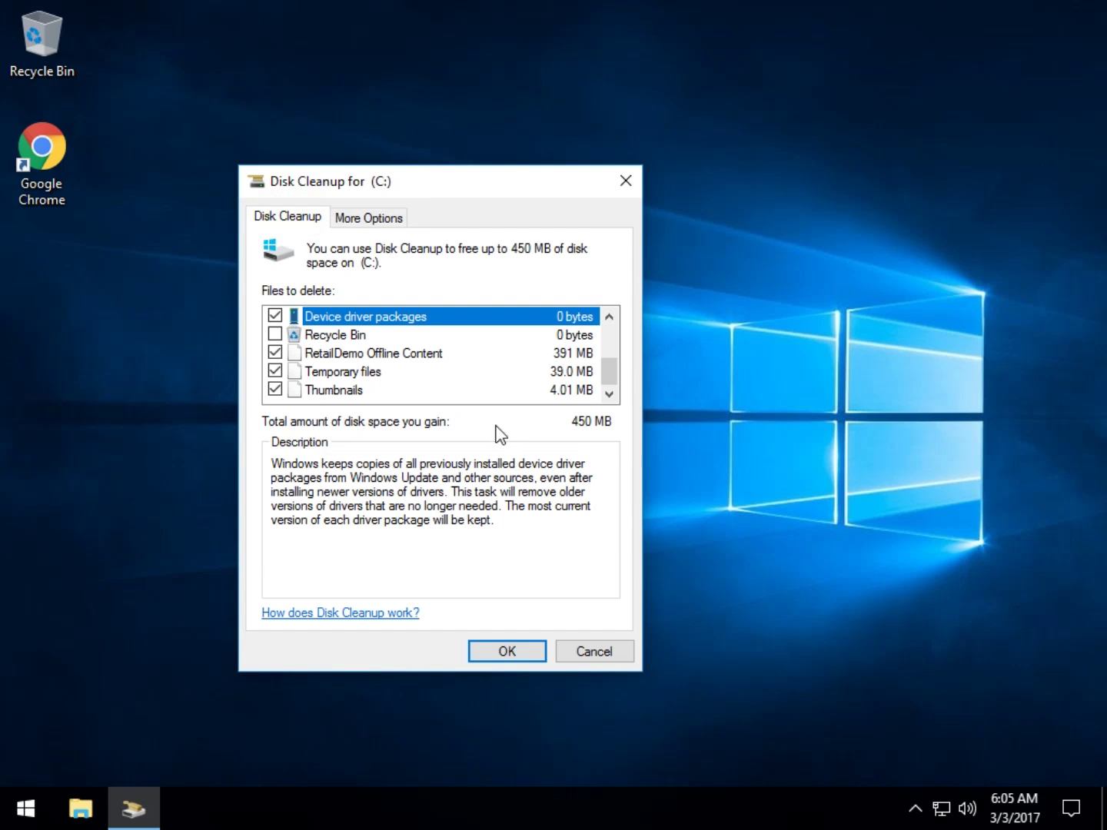
pyautogui.click(369, 216)
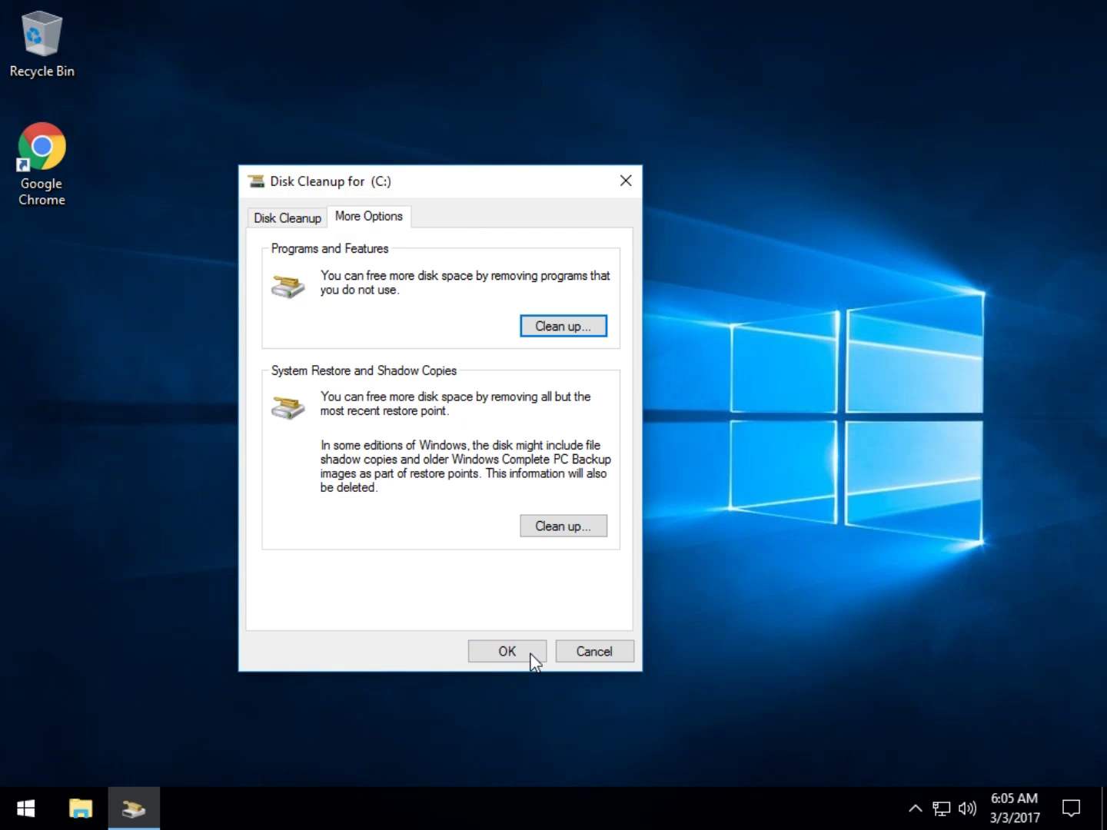
pyautogui.click(296, 216)
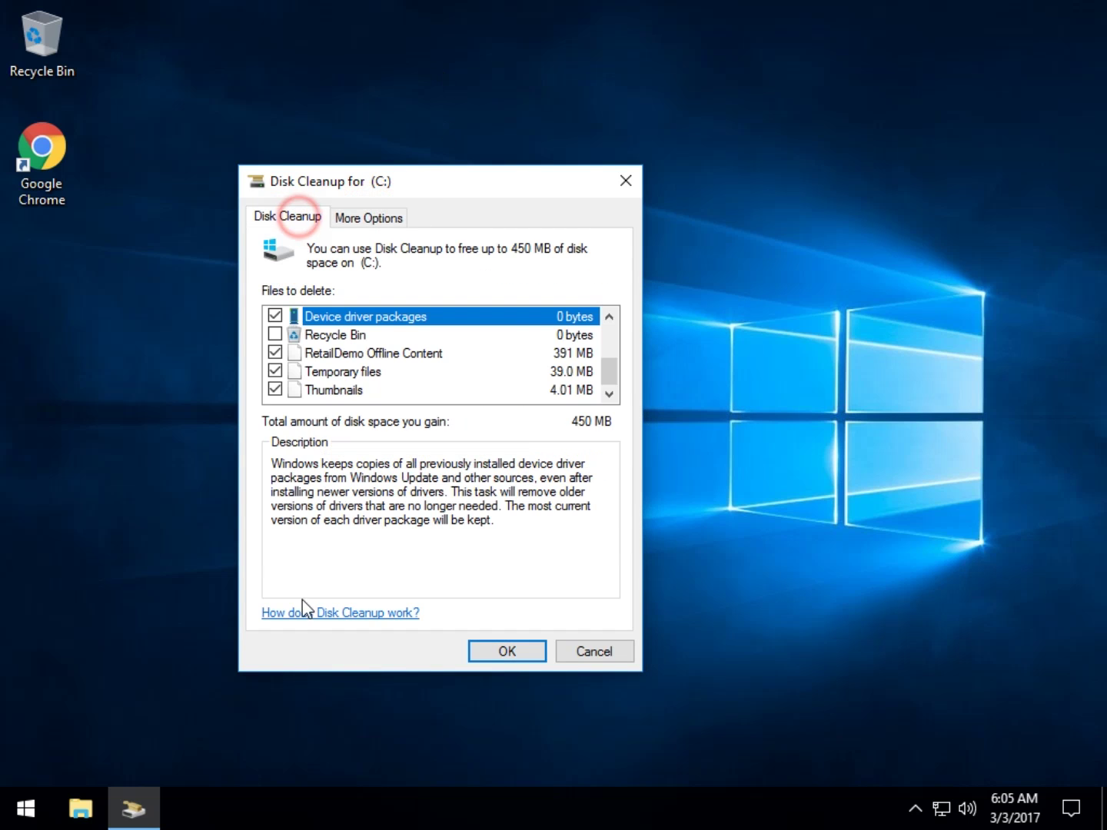
# Step: Run the cleanup and confirm the permanent deletion of the marked files
pyautogui.click(505, 651)
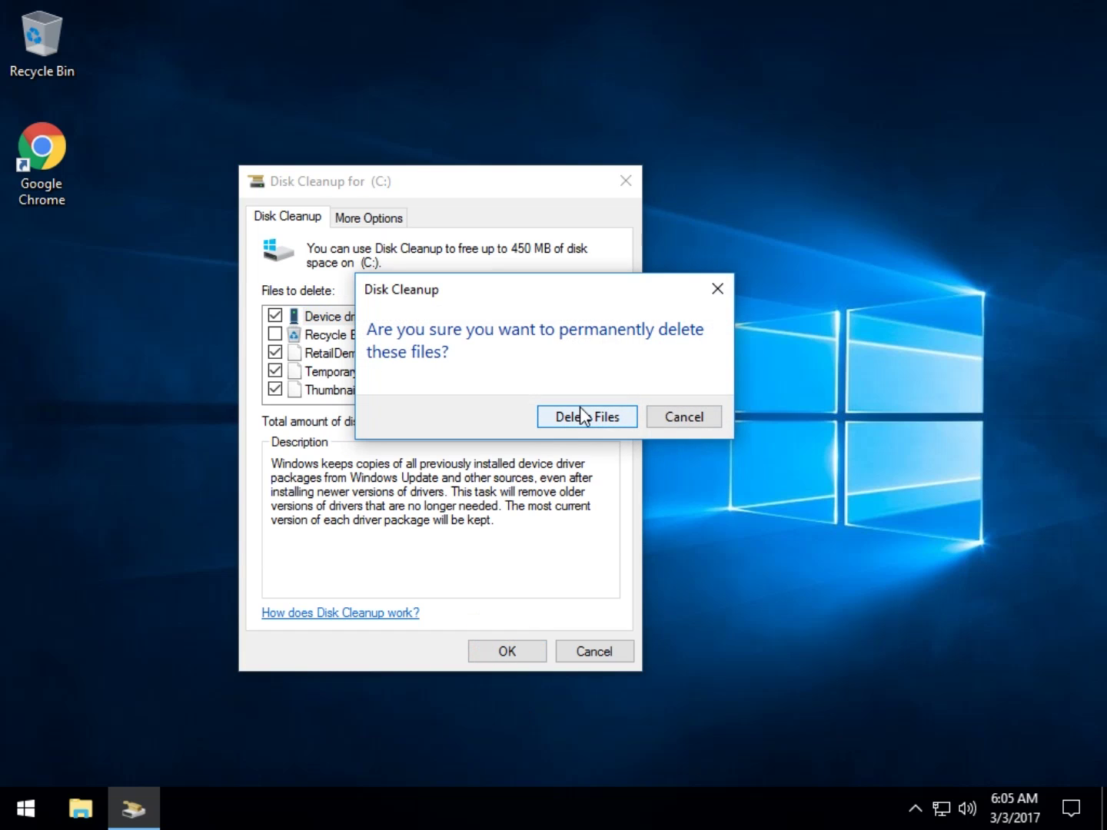
pyautogui.click(577, 417)
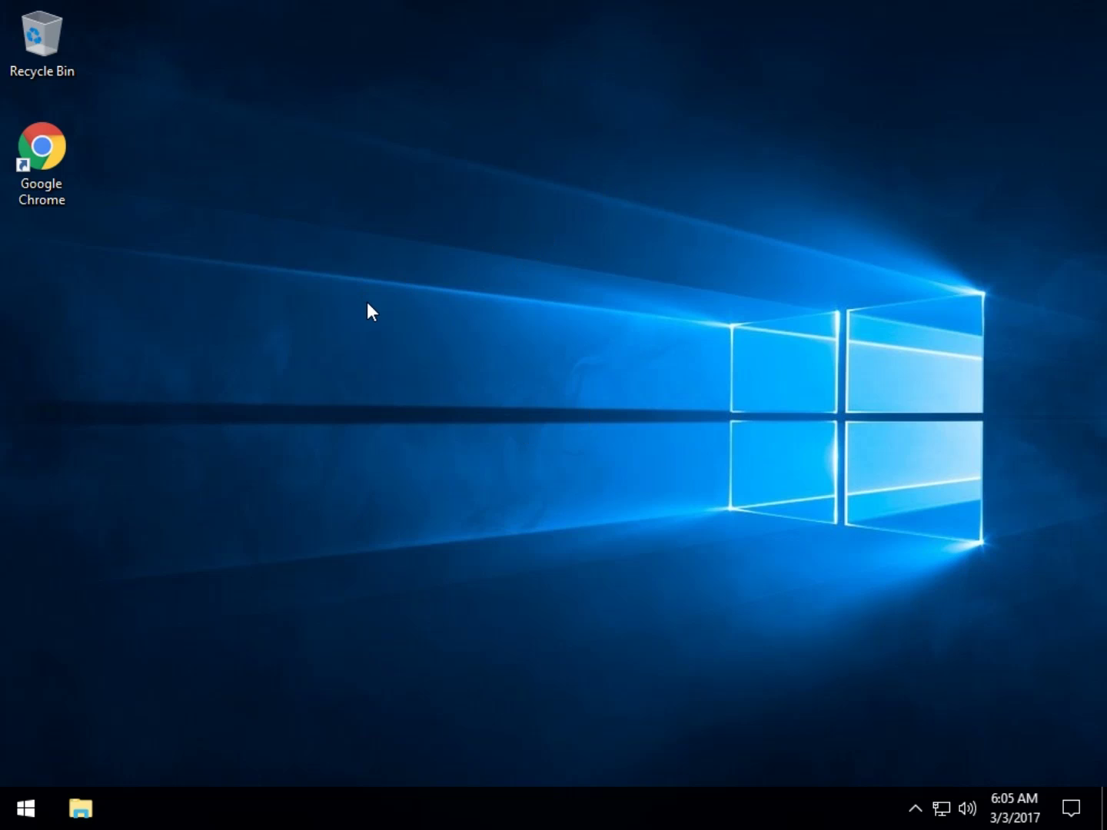
pyautogui.moveTo(350, 305); pyautogui.dragTo(552, 424)
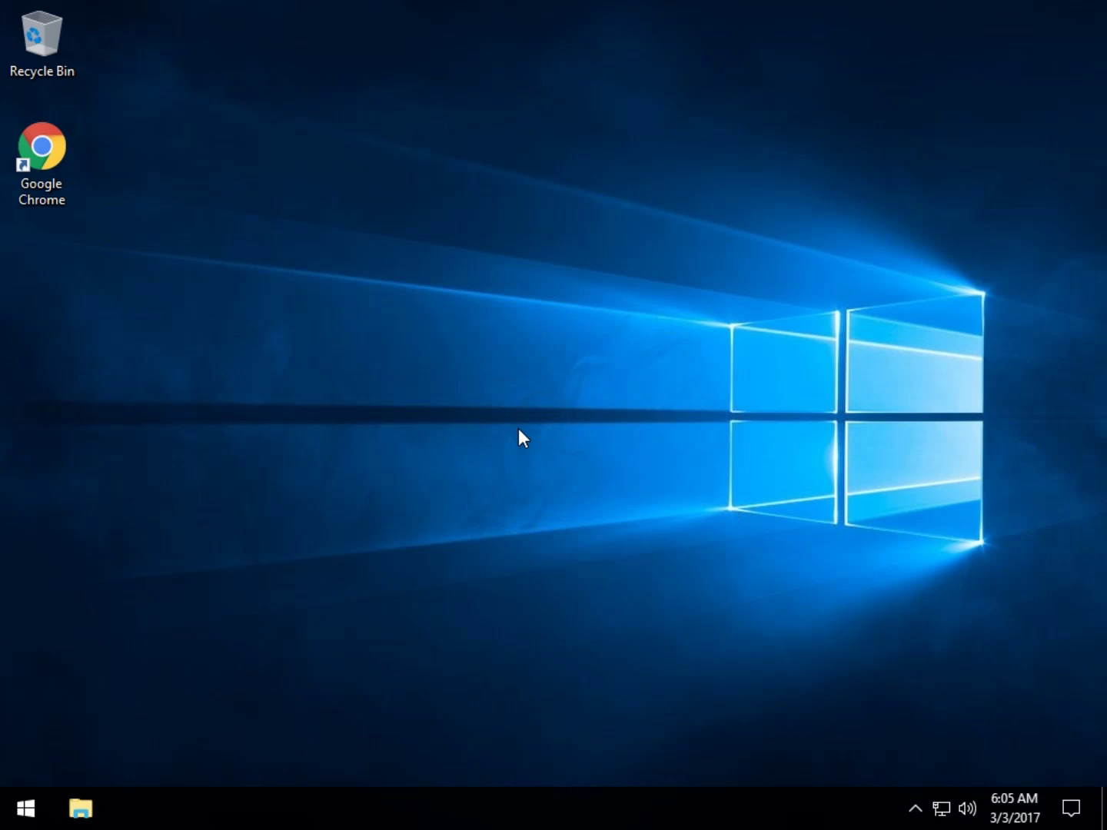